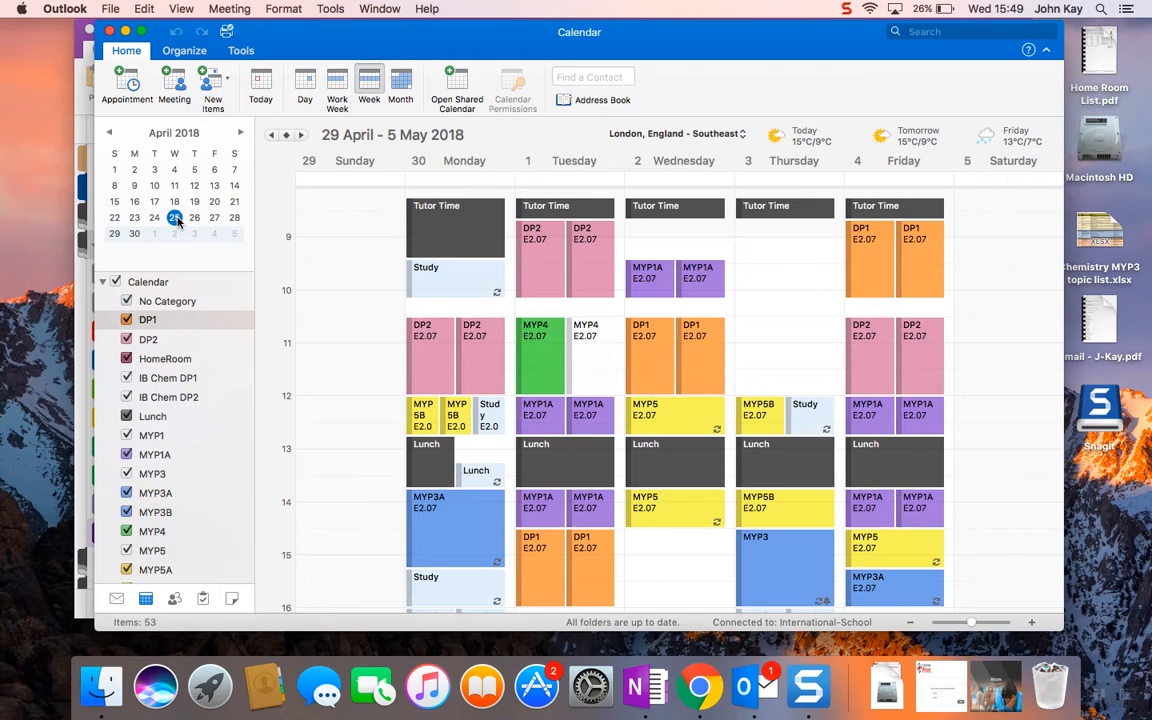
- Show the week of 22–28 April 2018 and review the lesson notes in Wednesday's DP1 appointment
left_click(207, 220)
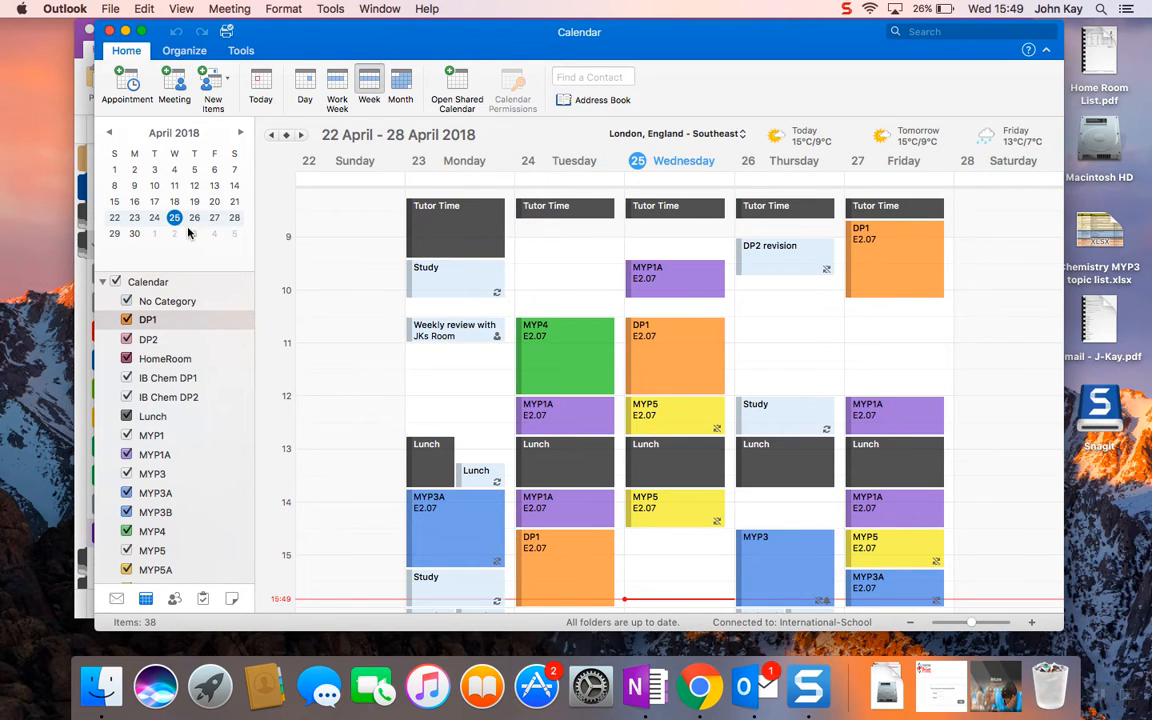
double_click(684, 347)
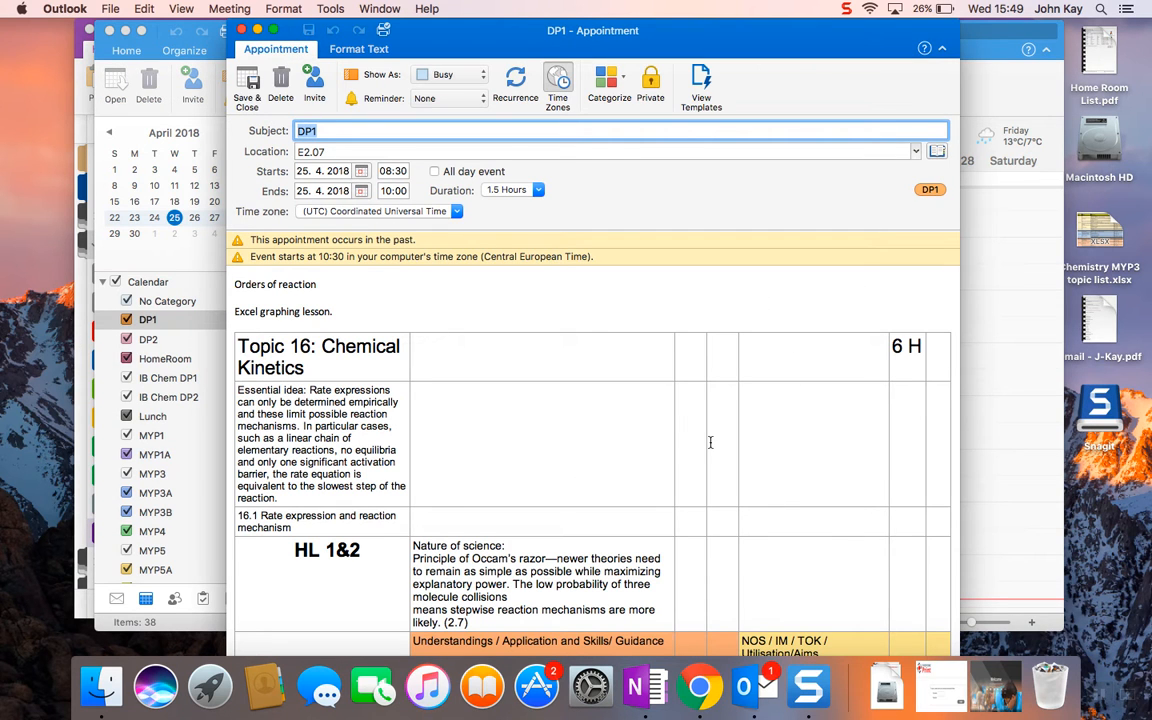
scroll(681, 470, "down", 5)
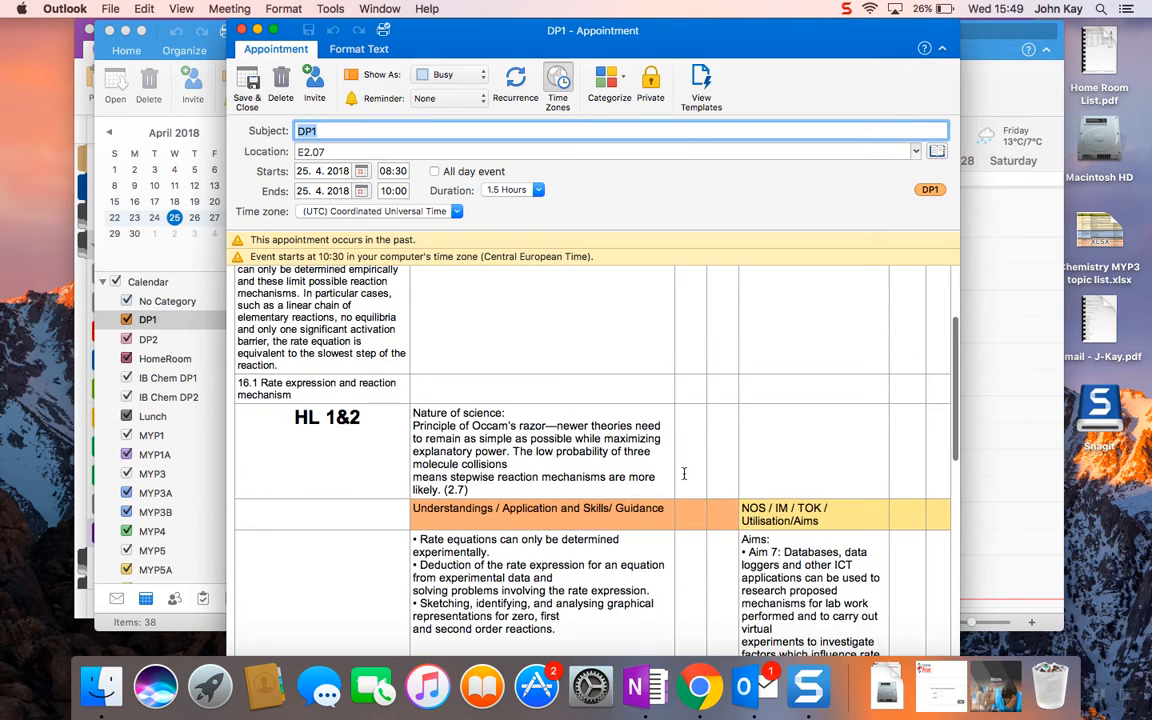
scroll(684, 473, "down", 5)
scroll(590, 556, "down", 1)
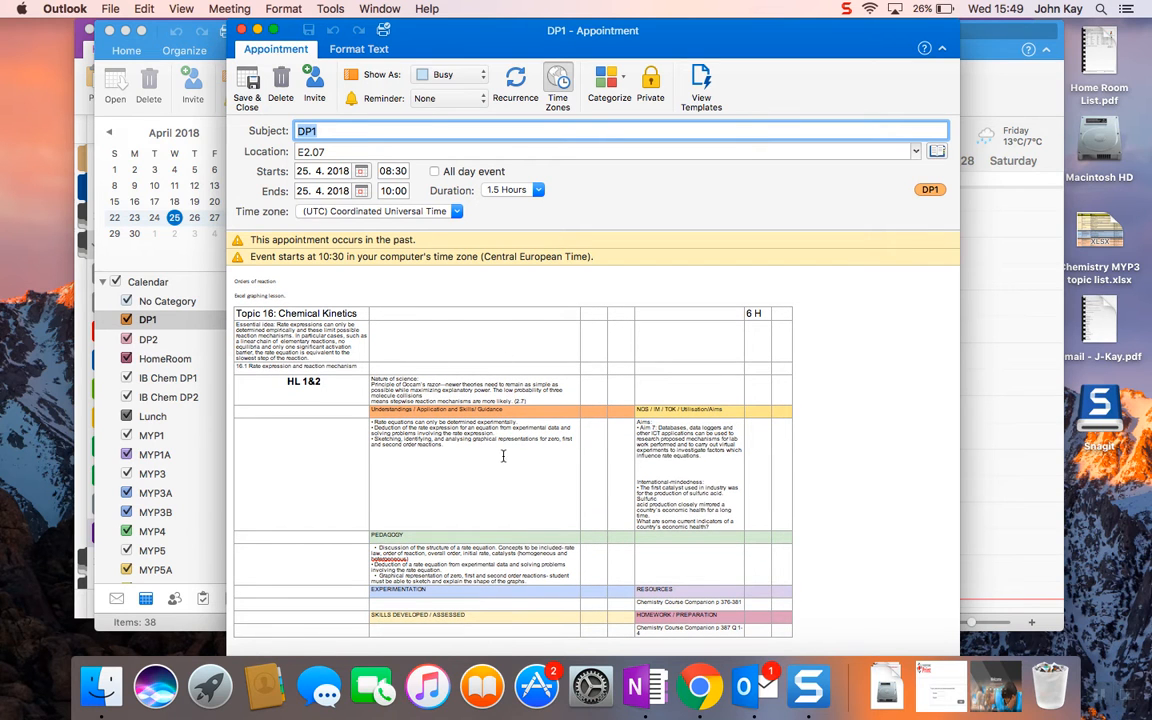
- Switch to OneNote to view the DP Chemistry notebook, return to the DP1 appointment in Outlook and close it
left_click(636, 686)
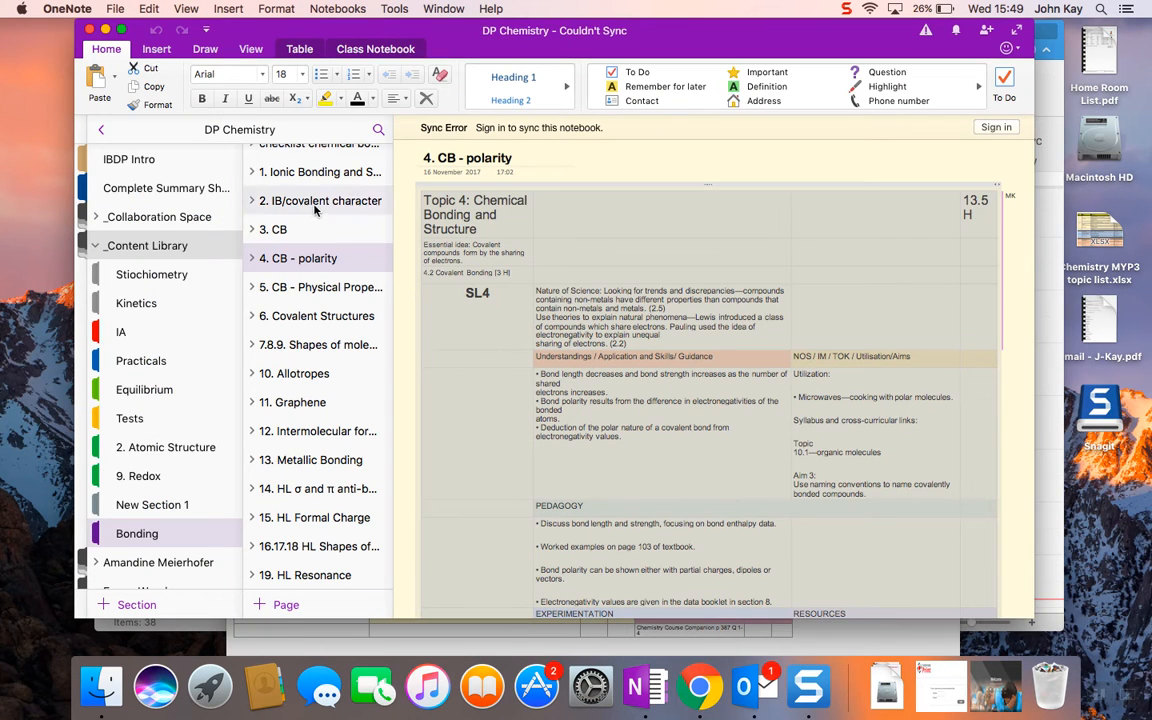
key("ctrl+Up")
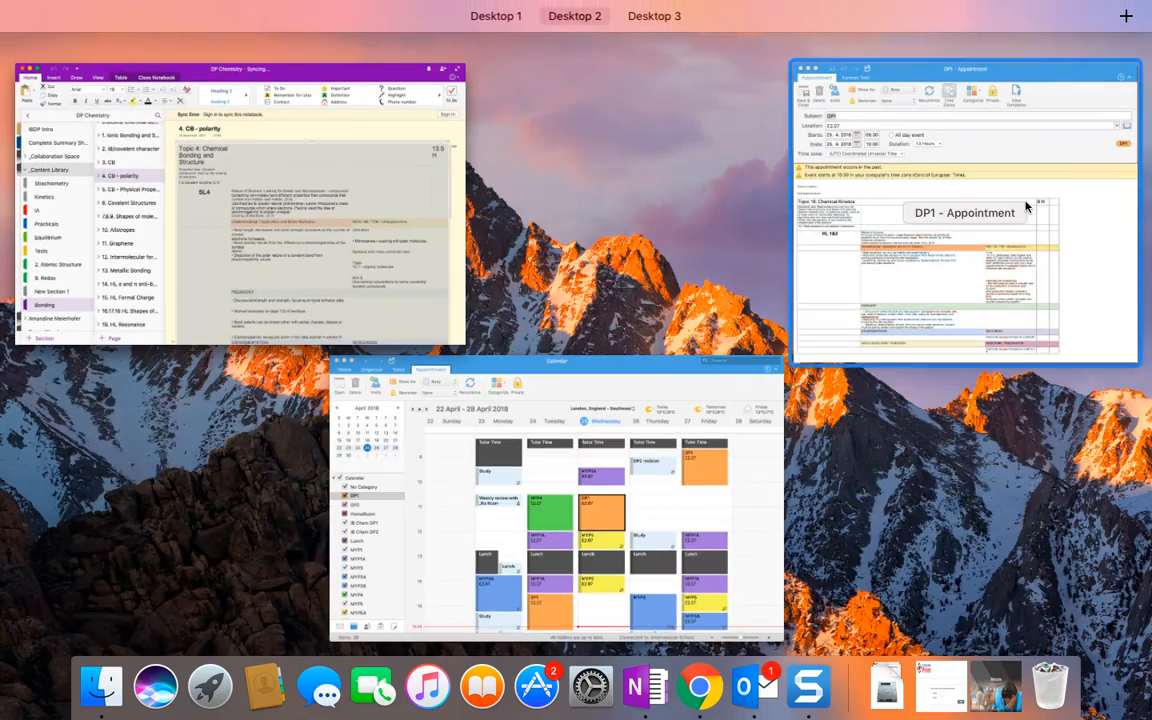
left_click(1023, 206)
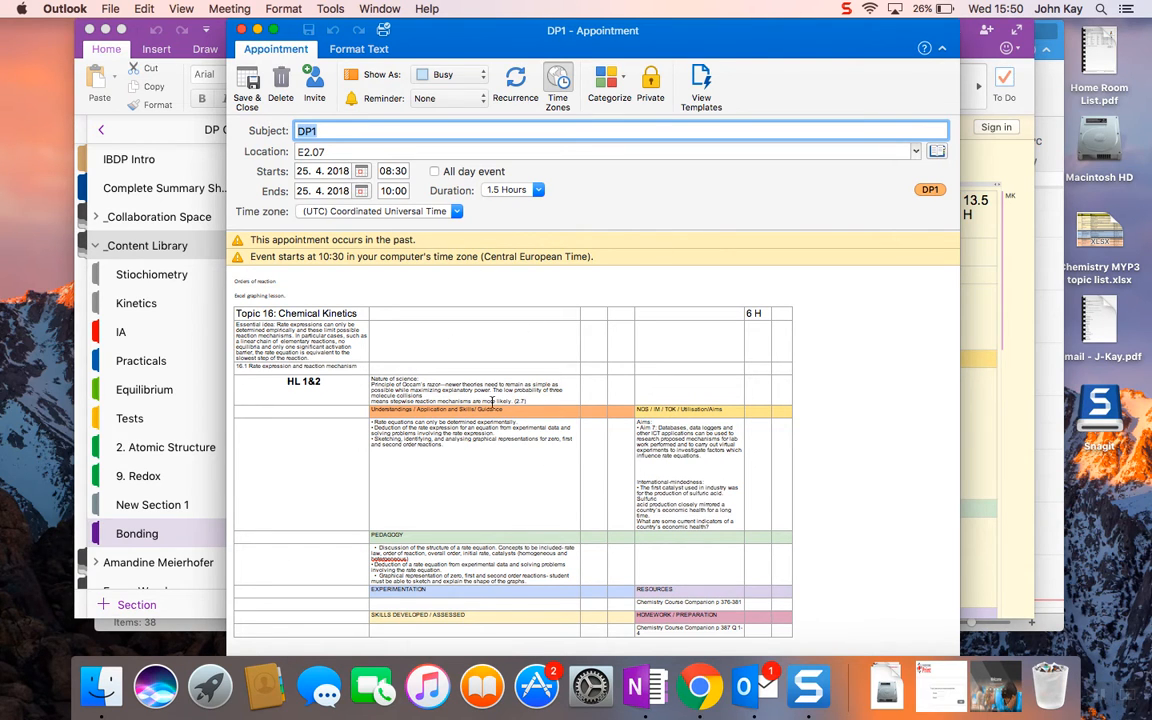
left_click(241, 31)
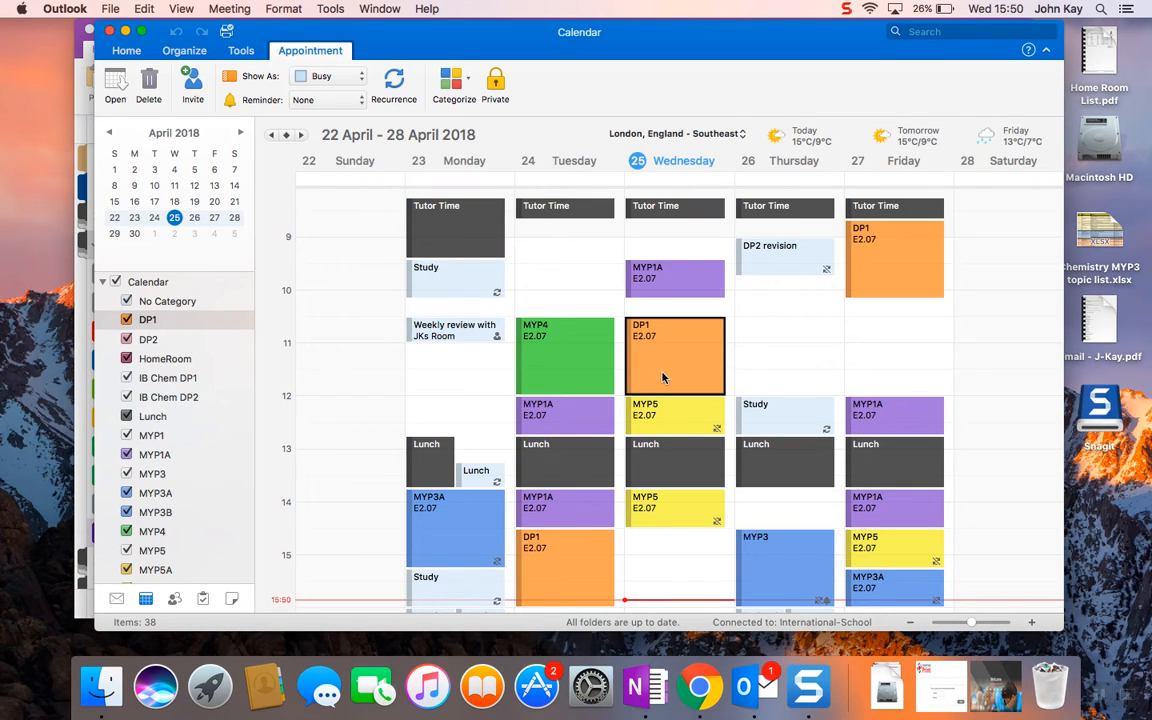
- Open Friday's 12:00 MYP1A appointment to read its notes, and close it
left_click(903, 417)
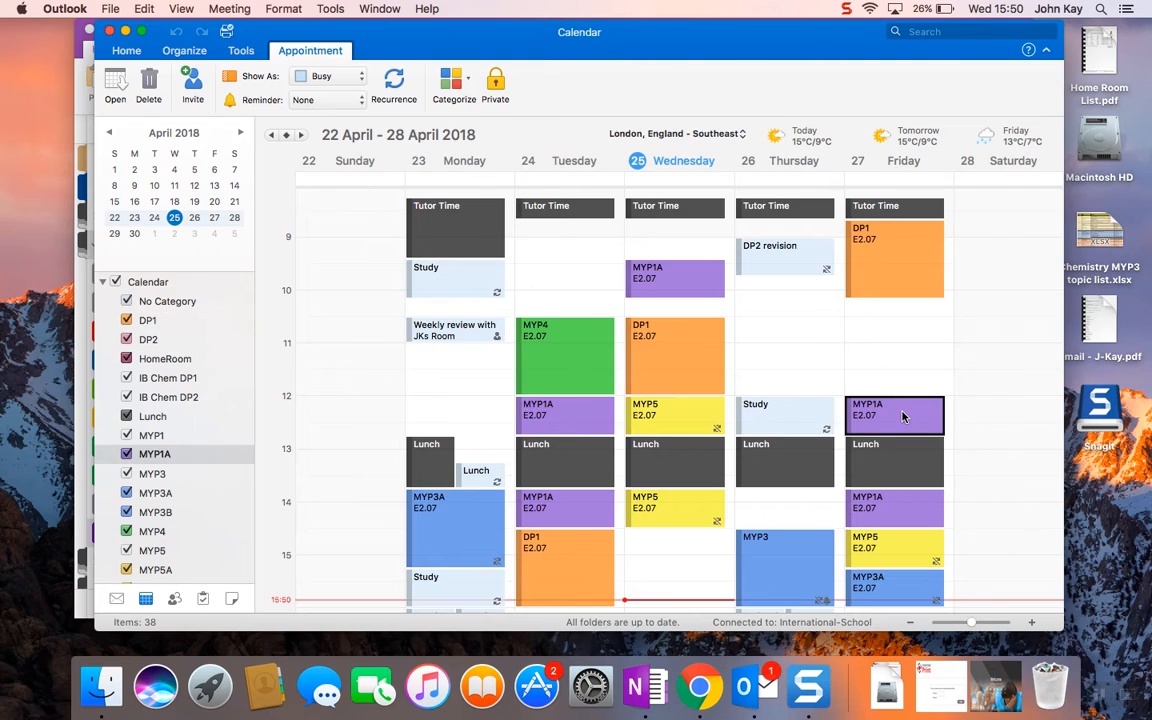
double_click(903, 417)
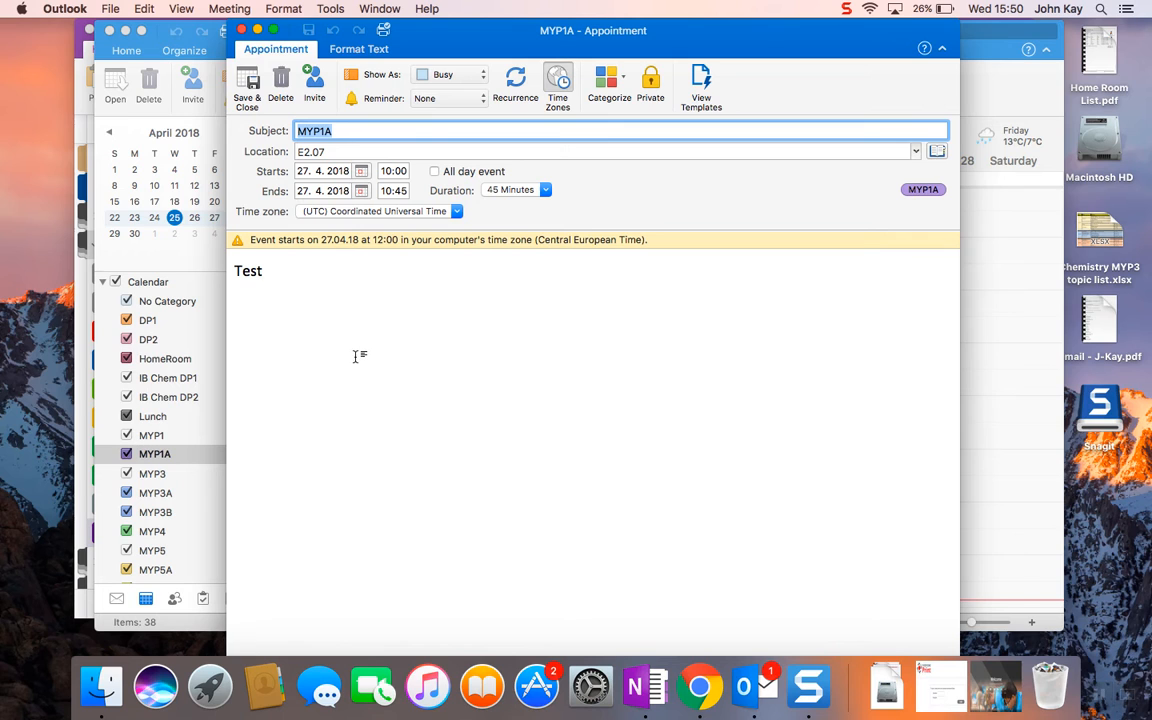
left_click(242, 31)
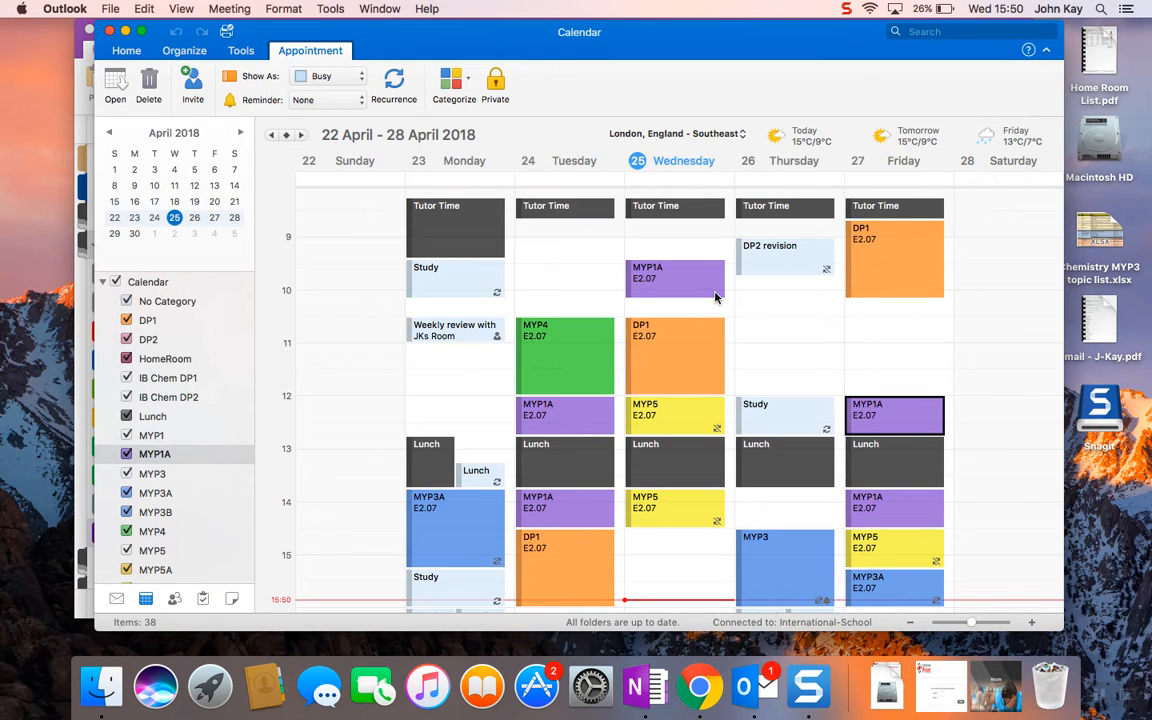
left_click(846, 9)
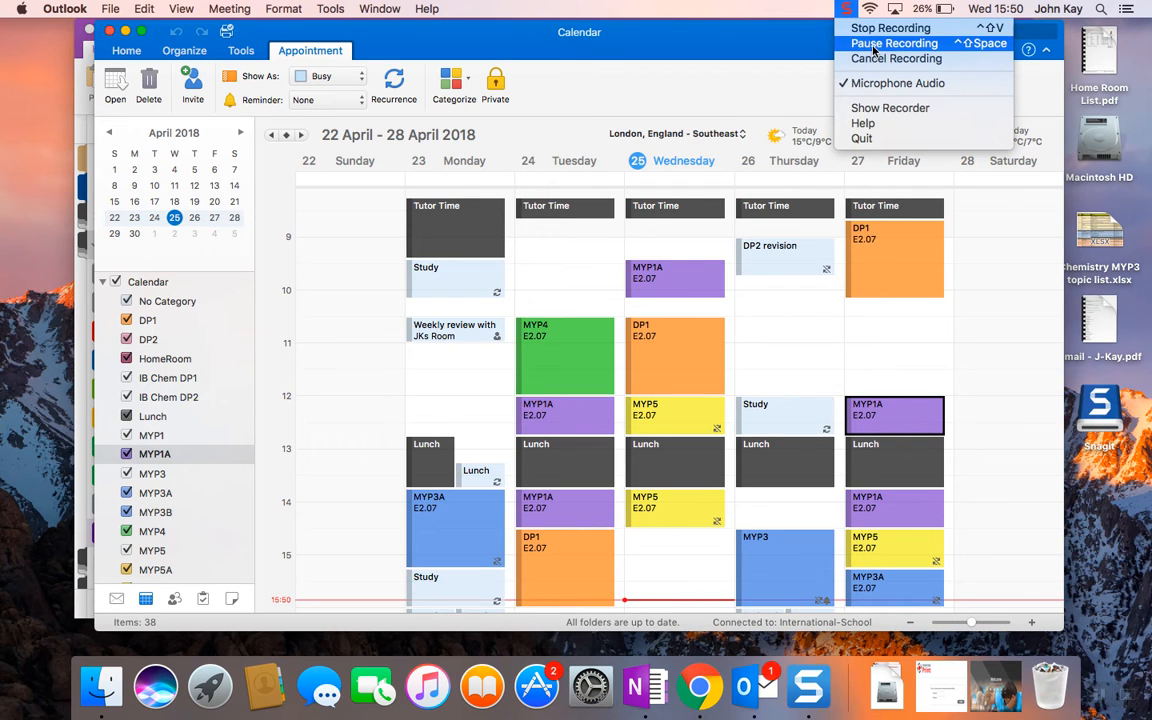
left_click(873, 44)
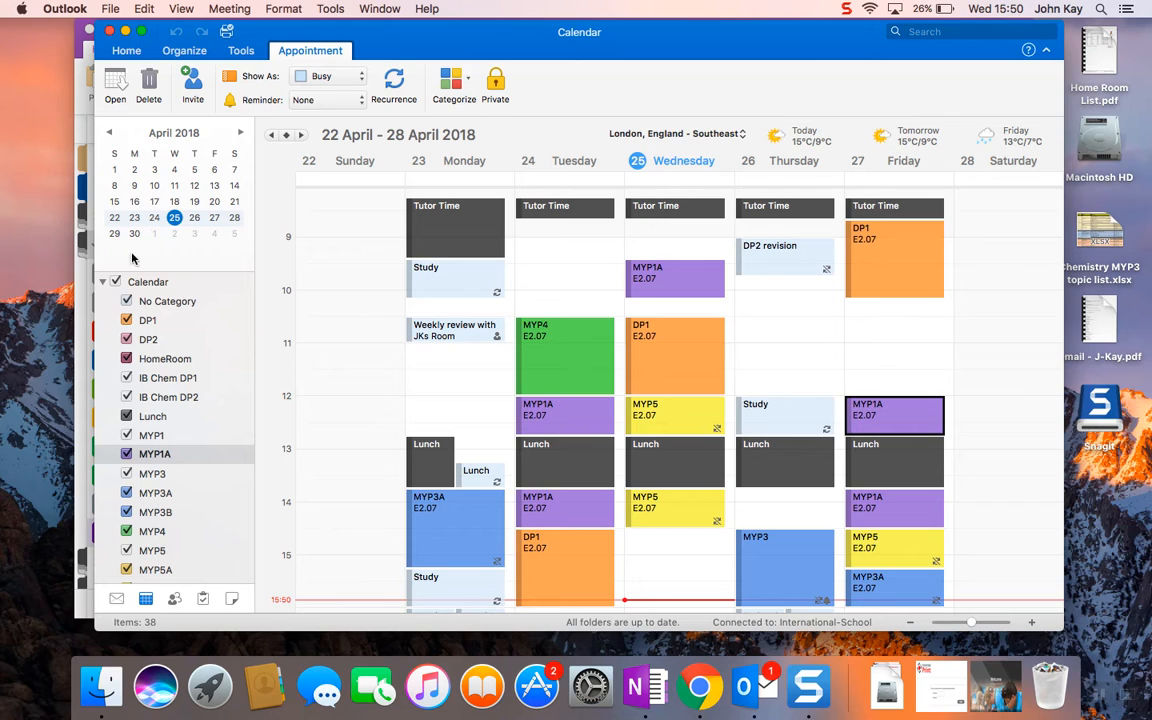
- Collapse the Calendar categories, view the Birthdays, LCIS 2017/2018, Tech LCIS and United Kingdom holidays calendars, and return to the main Calendar
left_click(102, 281)
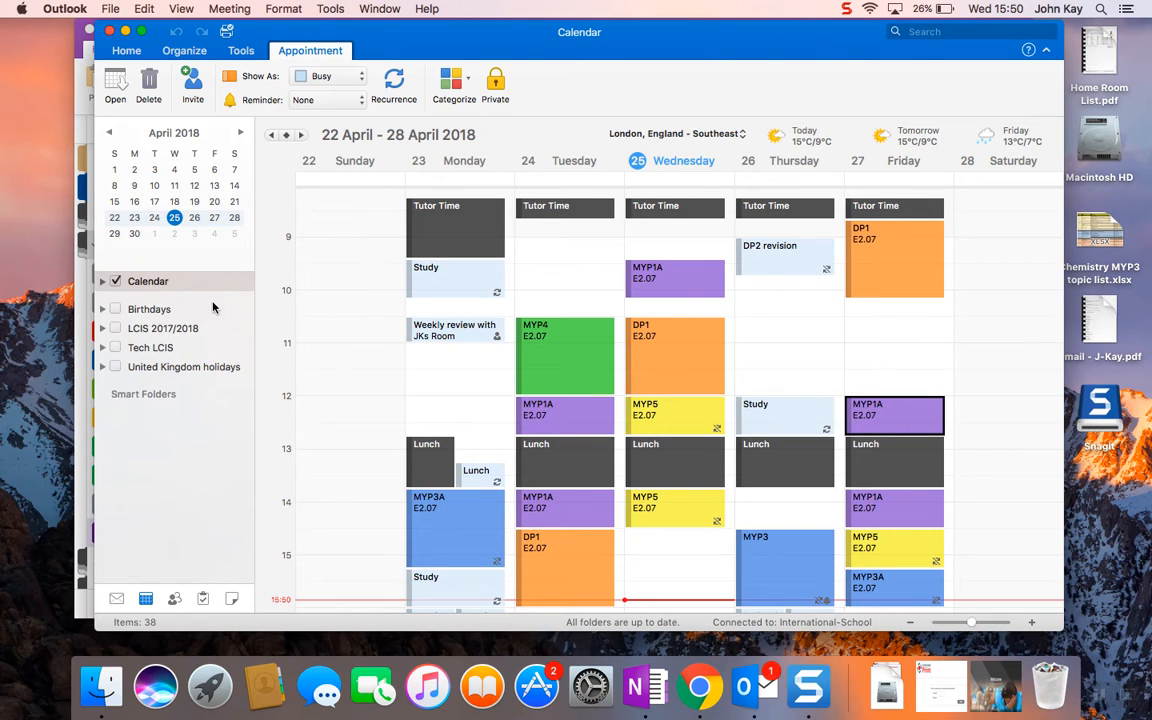
left_click(148, 285)
left_click(150, 309)
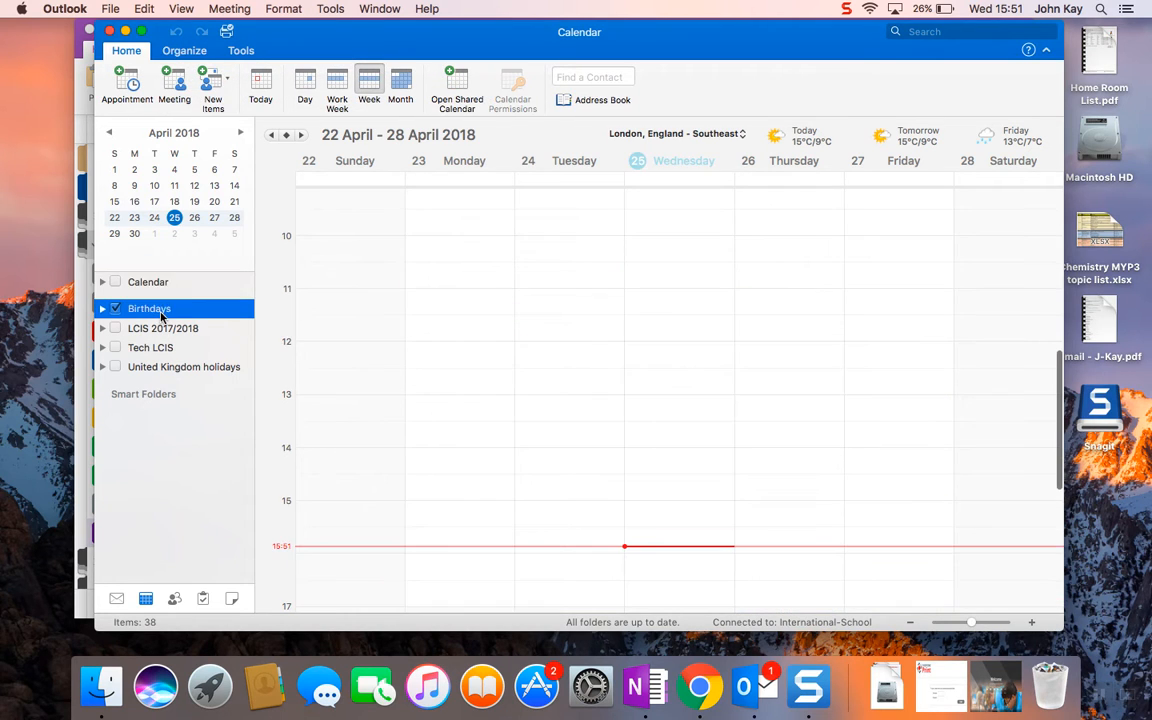
left_click(160, 328)
left_click(166, 348)
left_click(150, 367)
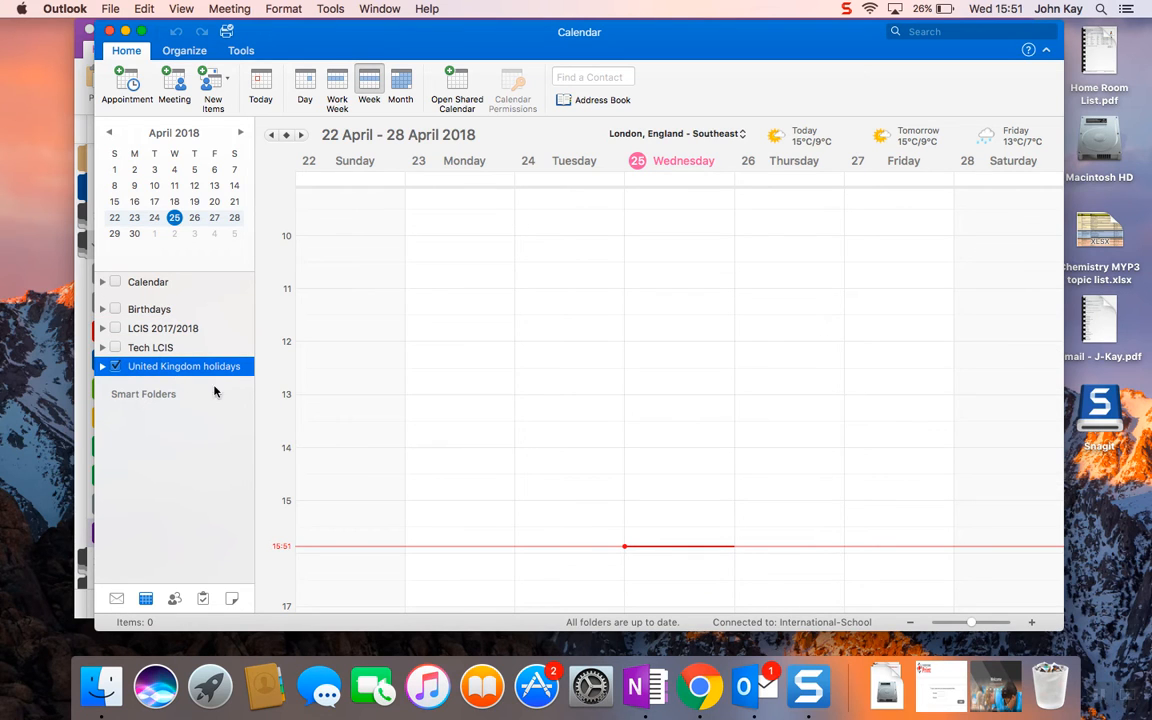
left_click(150, 282)
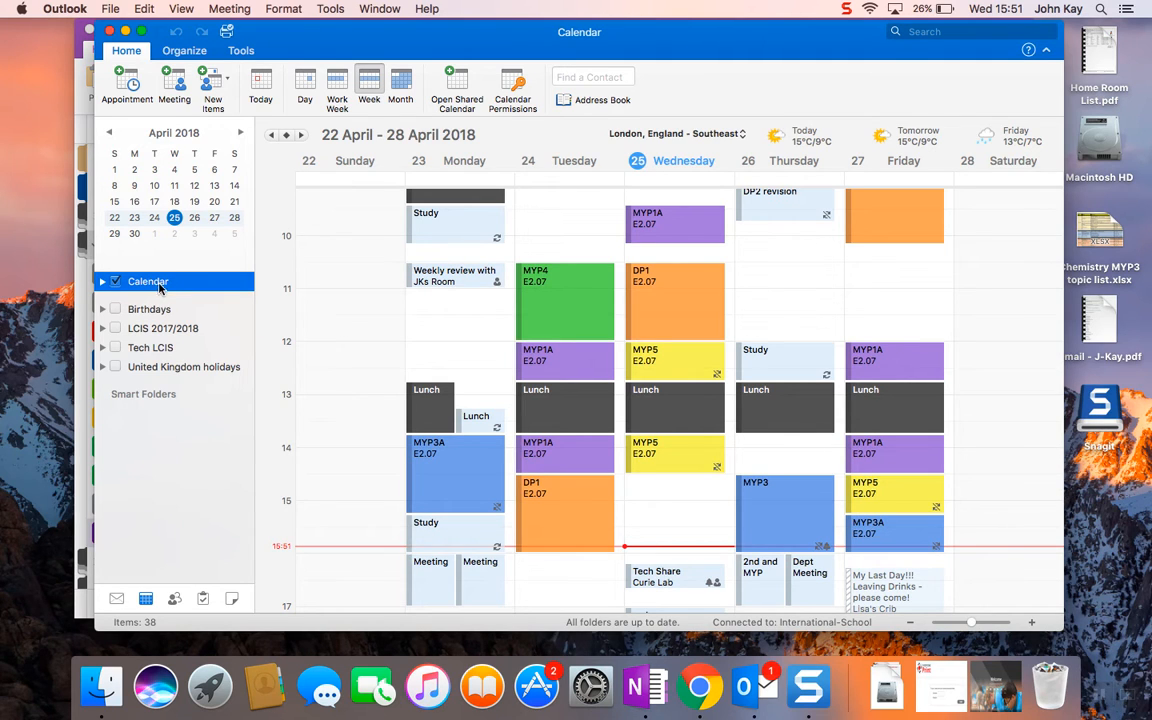
- Create a new calendar folder named Timetable
right_click(162, 285)
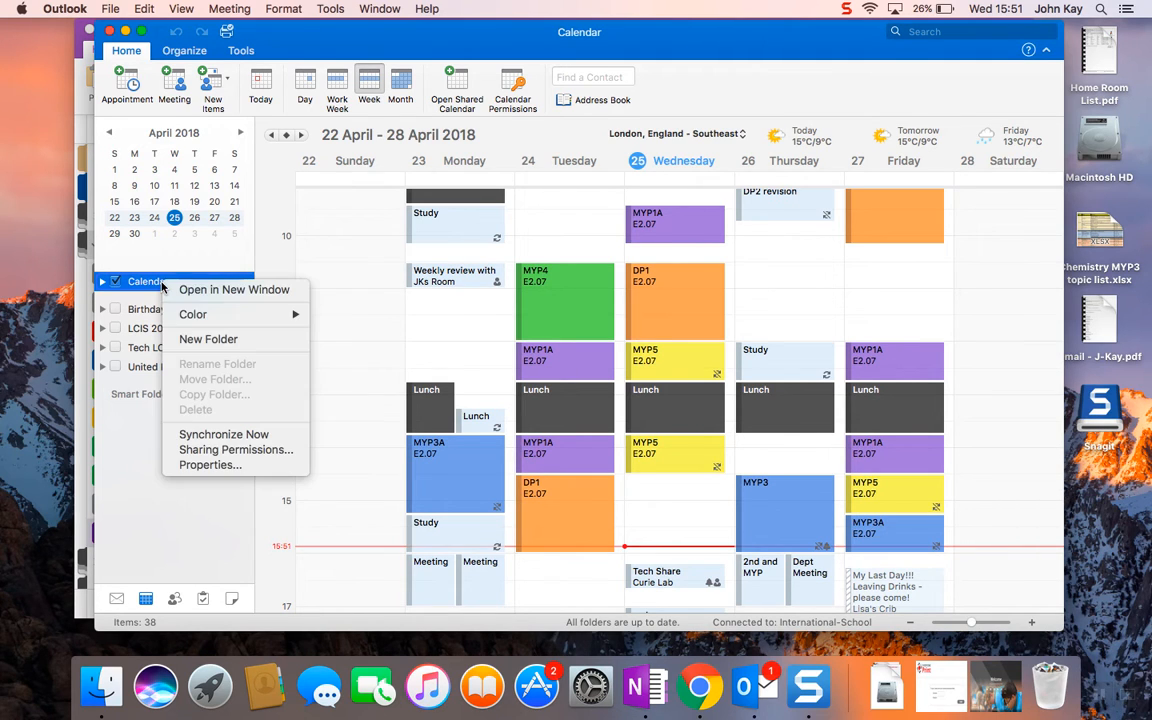
left_click(208, 340)
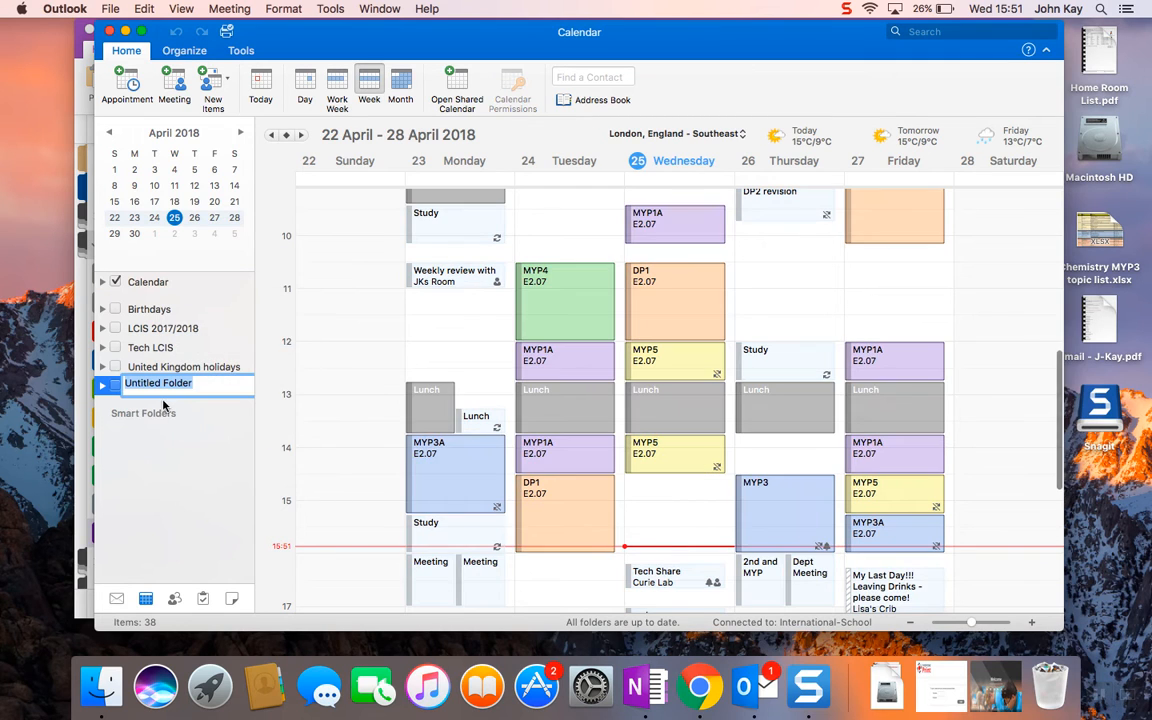
type("Timet")
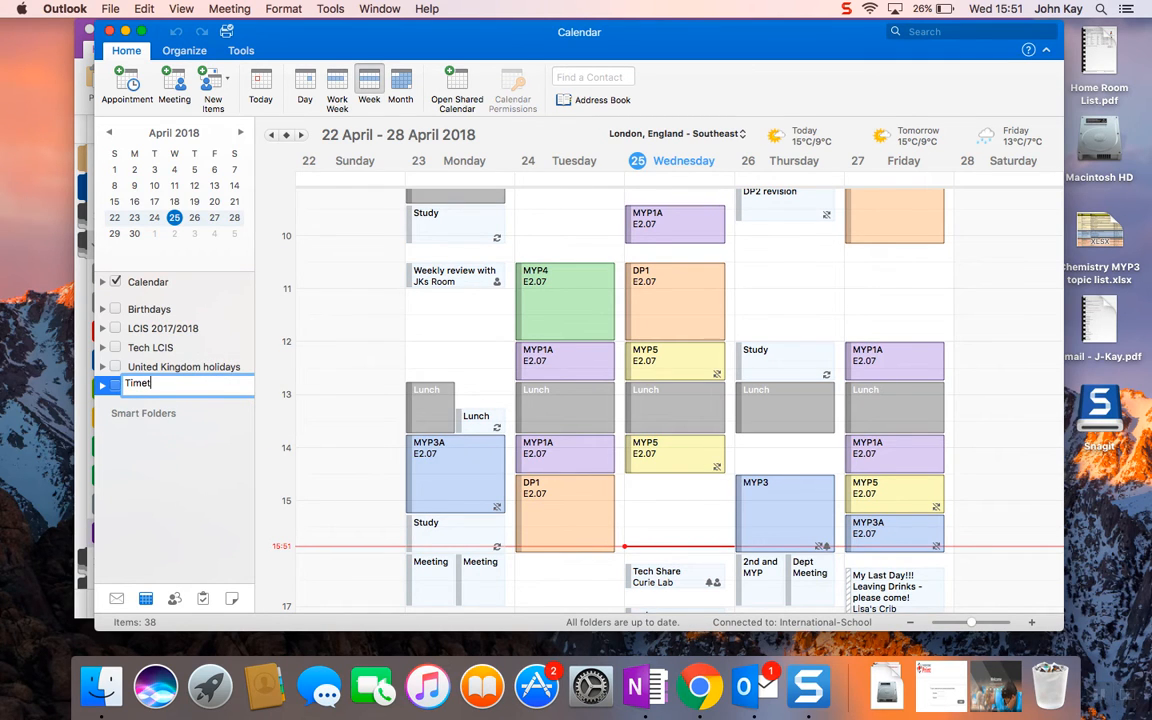
type("able")
key("Return")
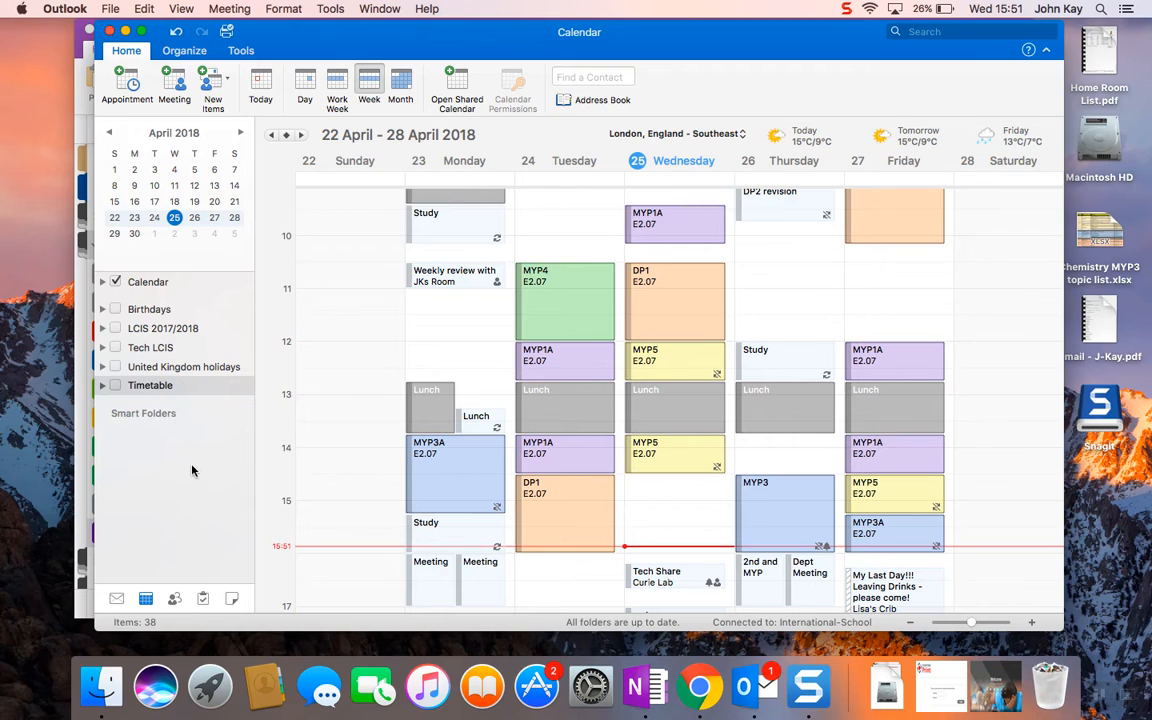
- Hide the main Calendar and display only the Timetable calendar in the week view
left_click(115, 282)
left_click(115, 385)
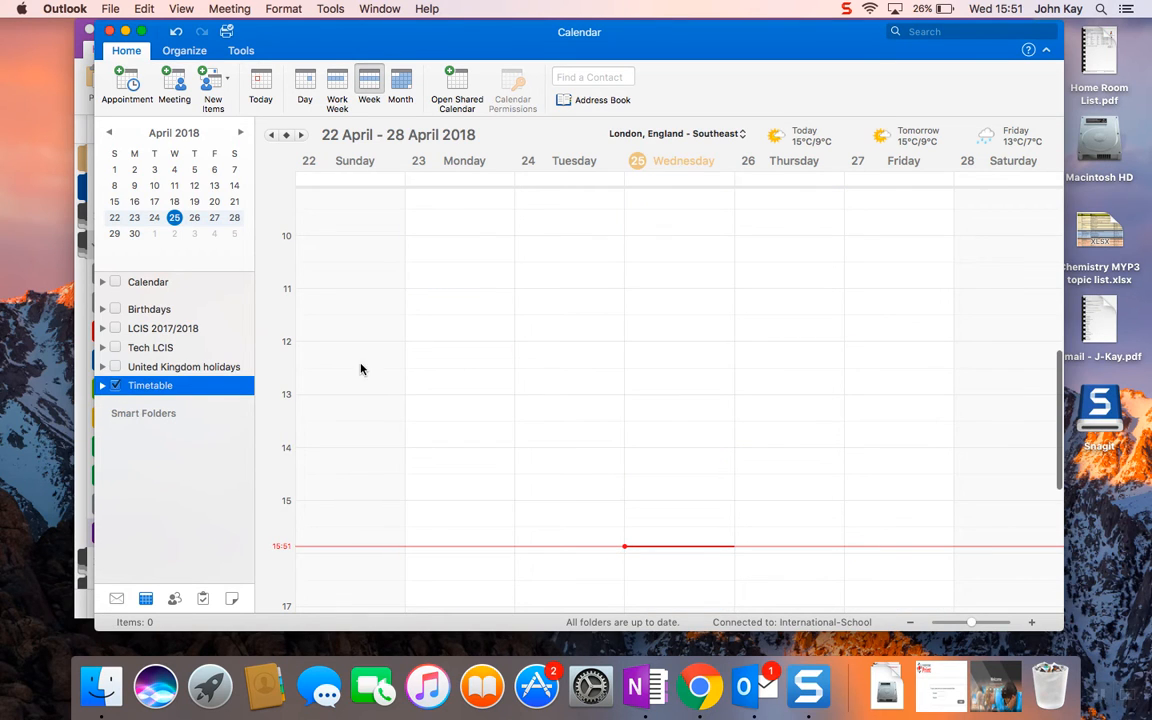
scroll(614, 363, "up", 2)
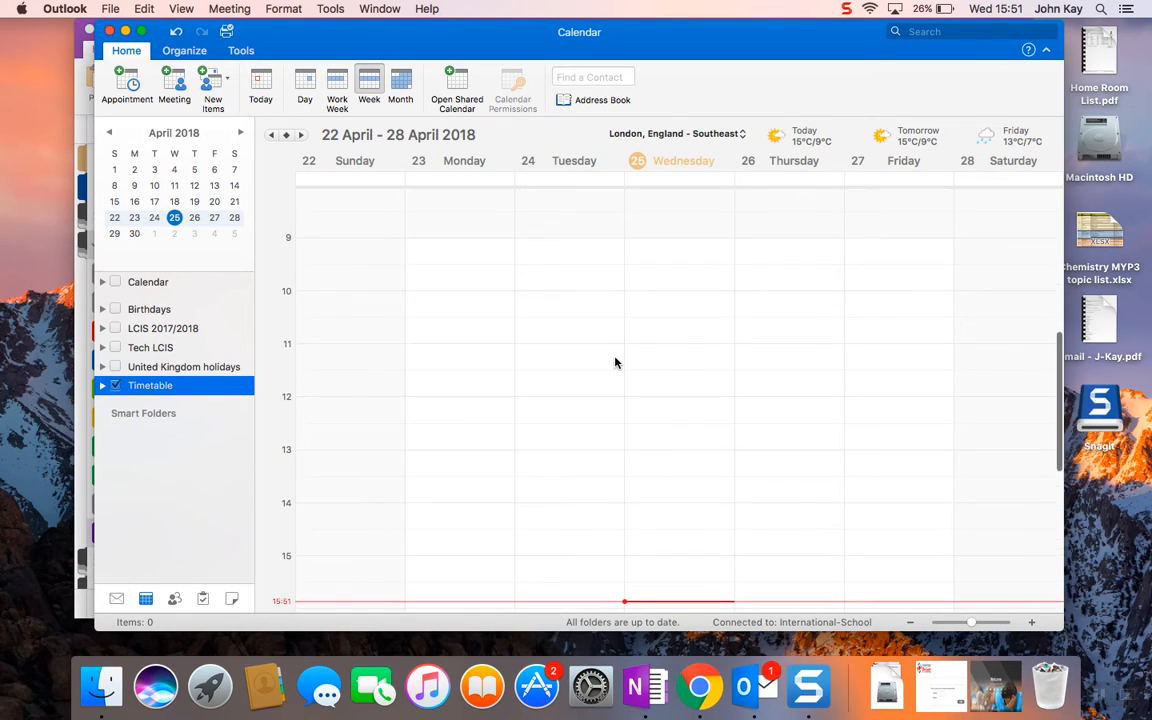
scroll(614, 363, "down", 2)
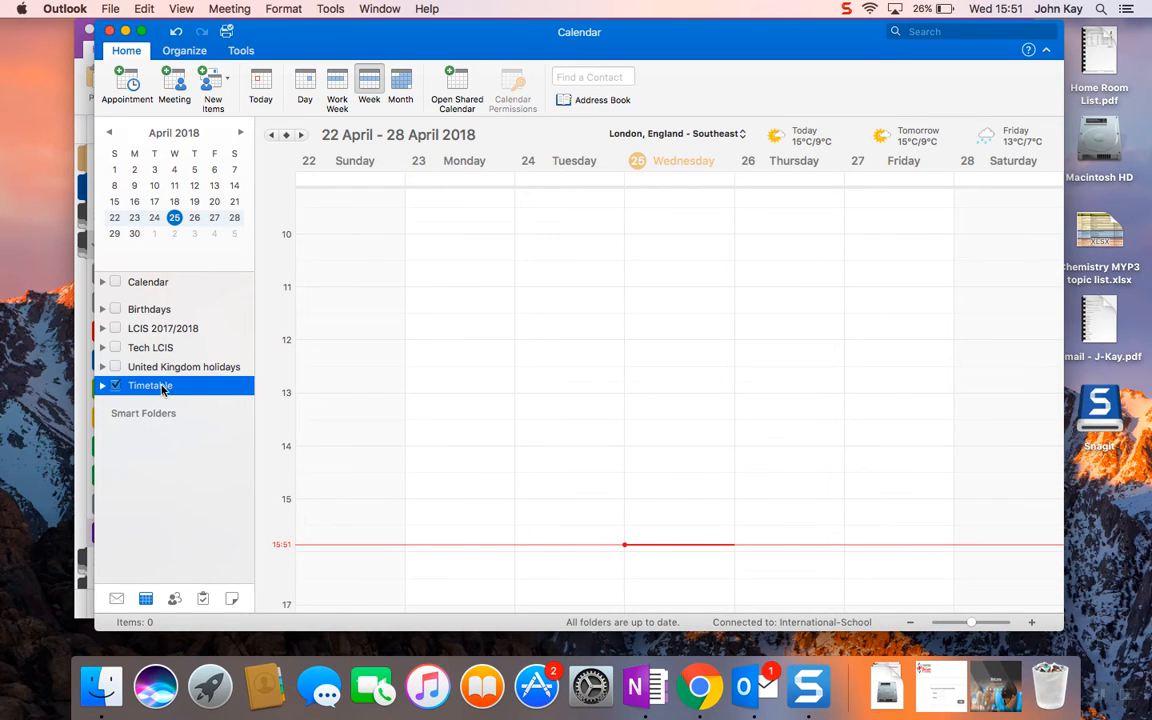
scroll(519, 339, "up", 2)
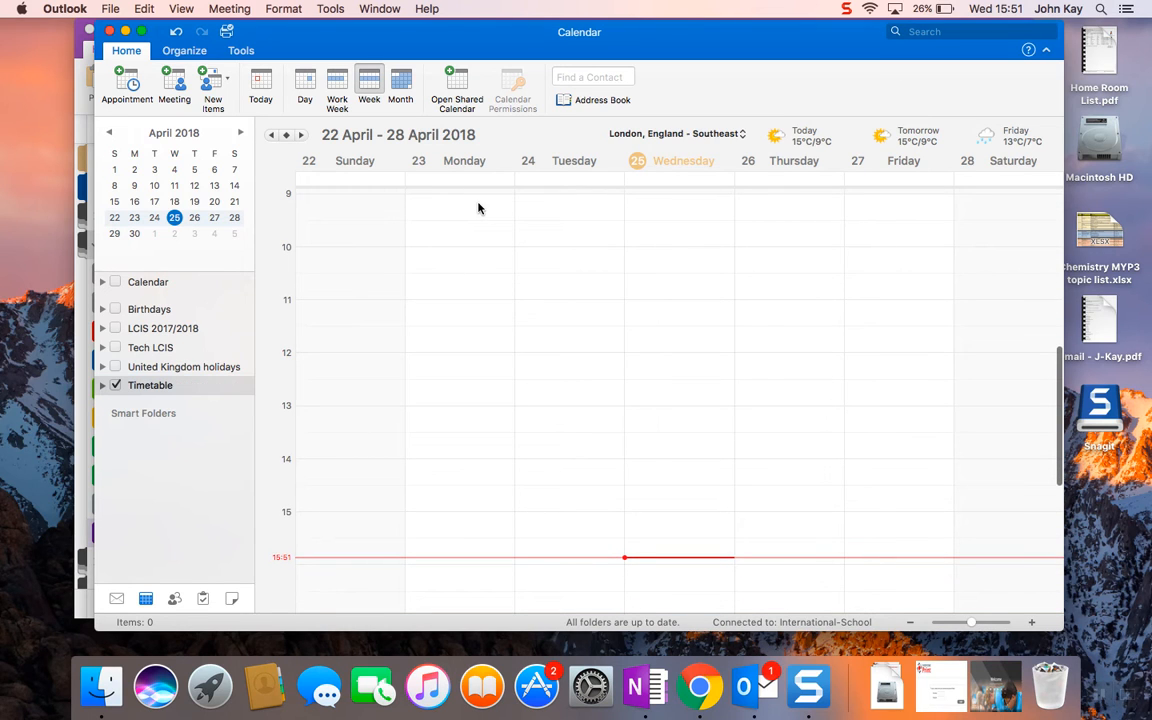
- Create a Timetable appointment on Monday 23 April 2018 starting at 08:30 and ending at 08:40
double_click(450, 210)
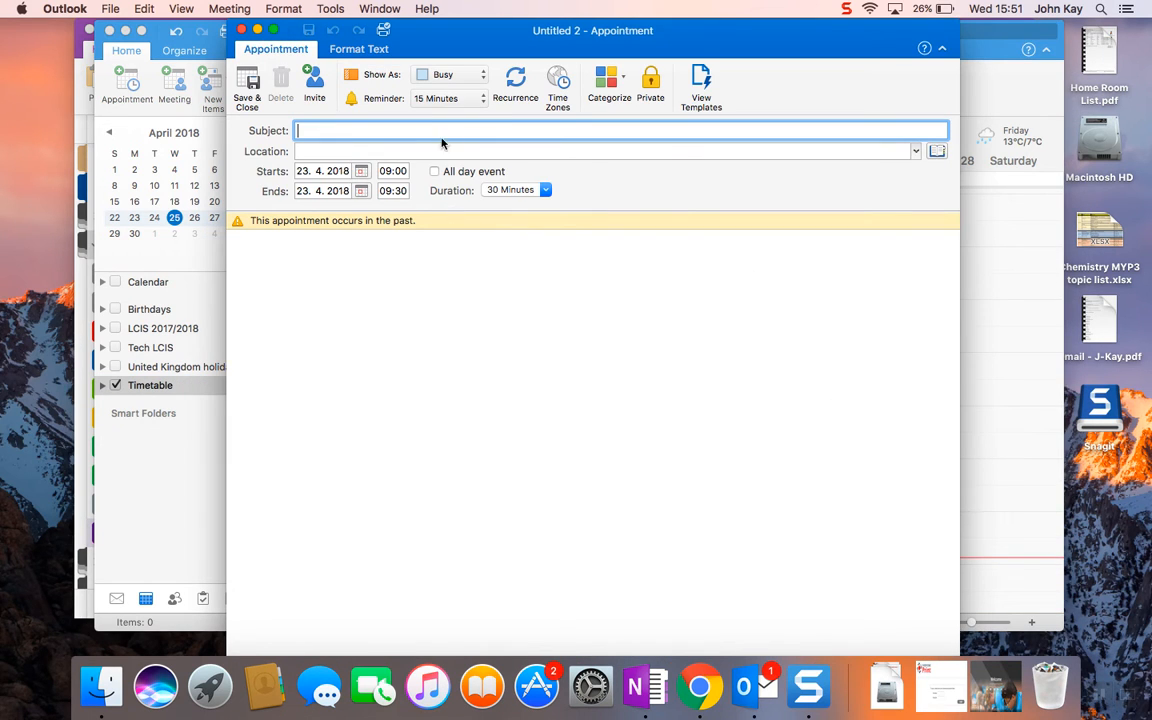
left_click(389, 172)
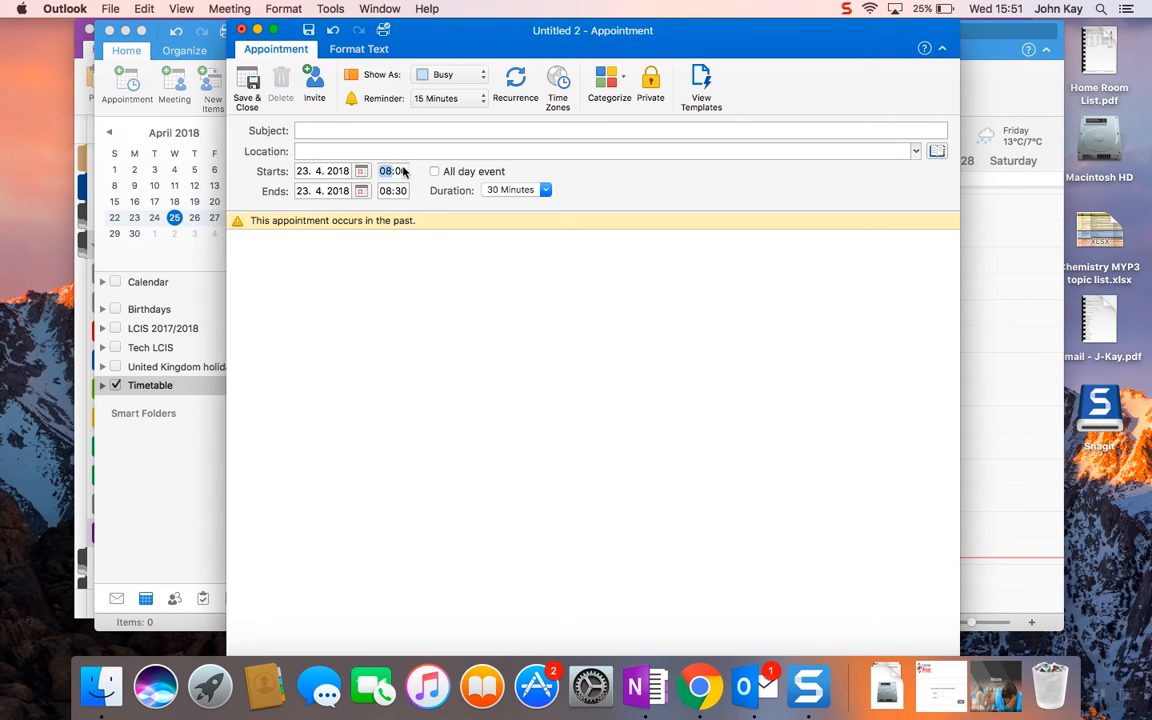
left_click(403, 172)
left_click(386, 191)
type("08:")
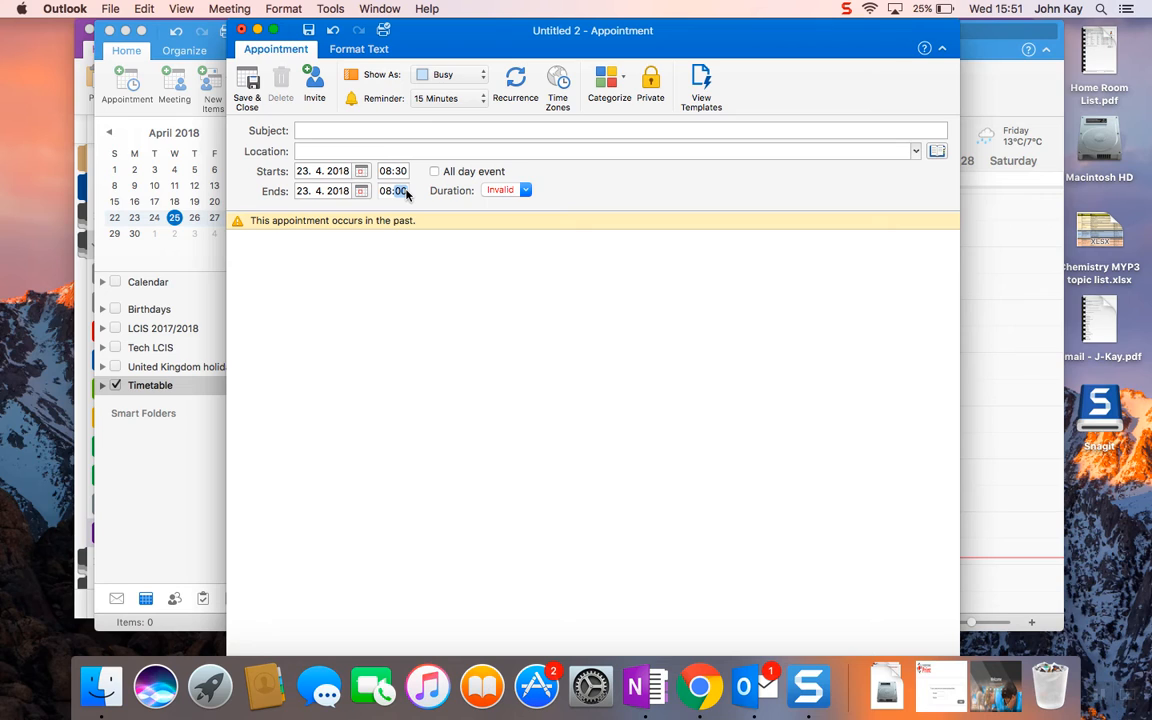
type("40")
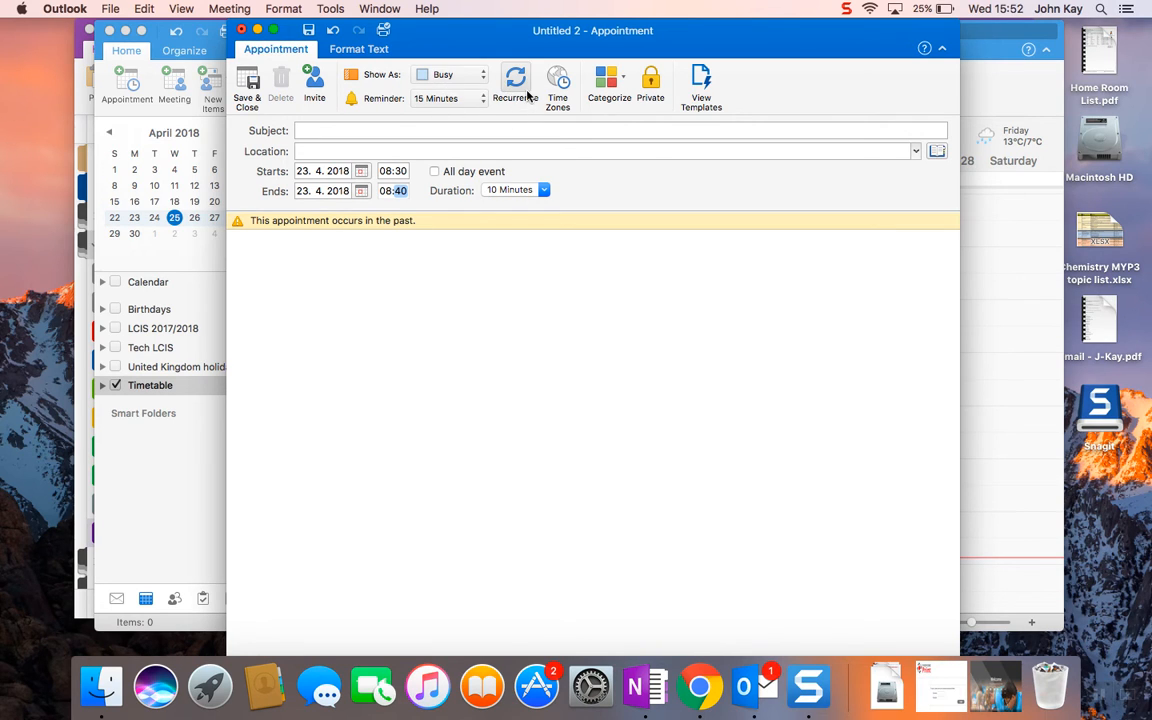
- Set the new appointment's reminder to None and enter Registration as its subject
left_click(445, 98)
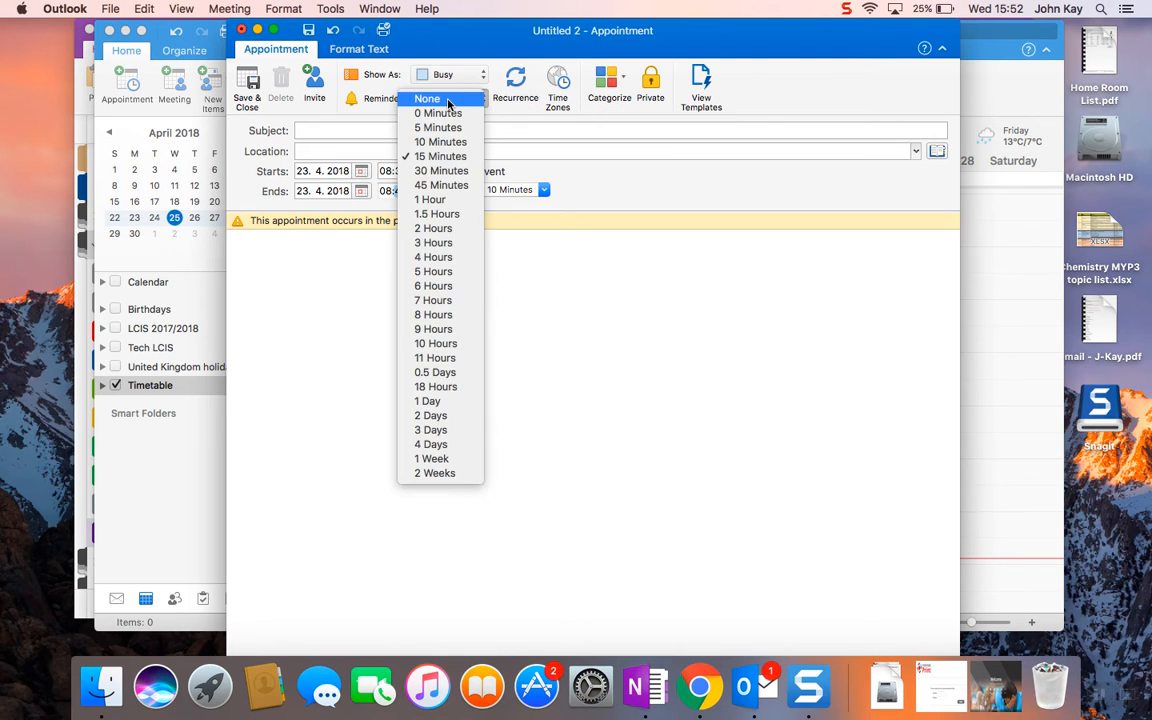
left_click(425, 99)
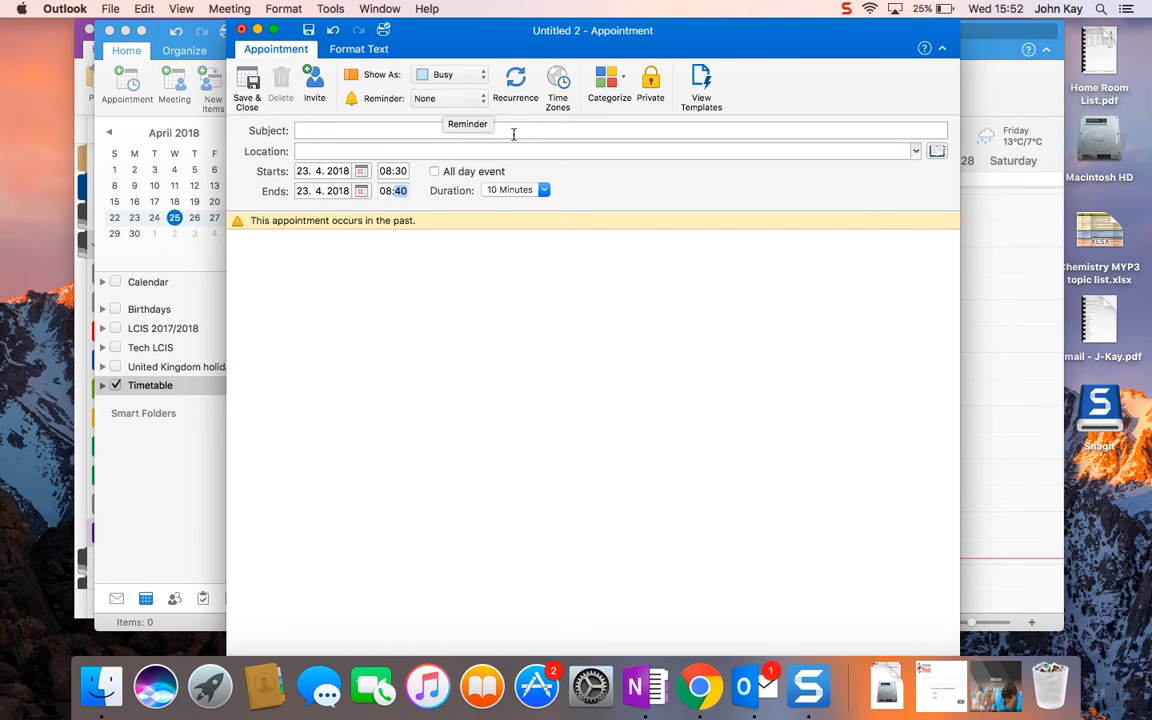
left_click(436, 134)
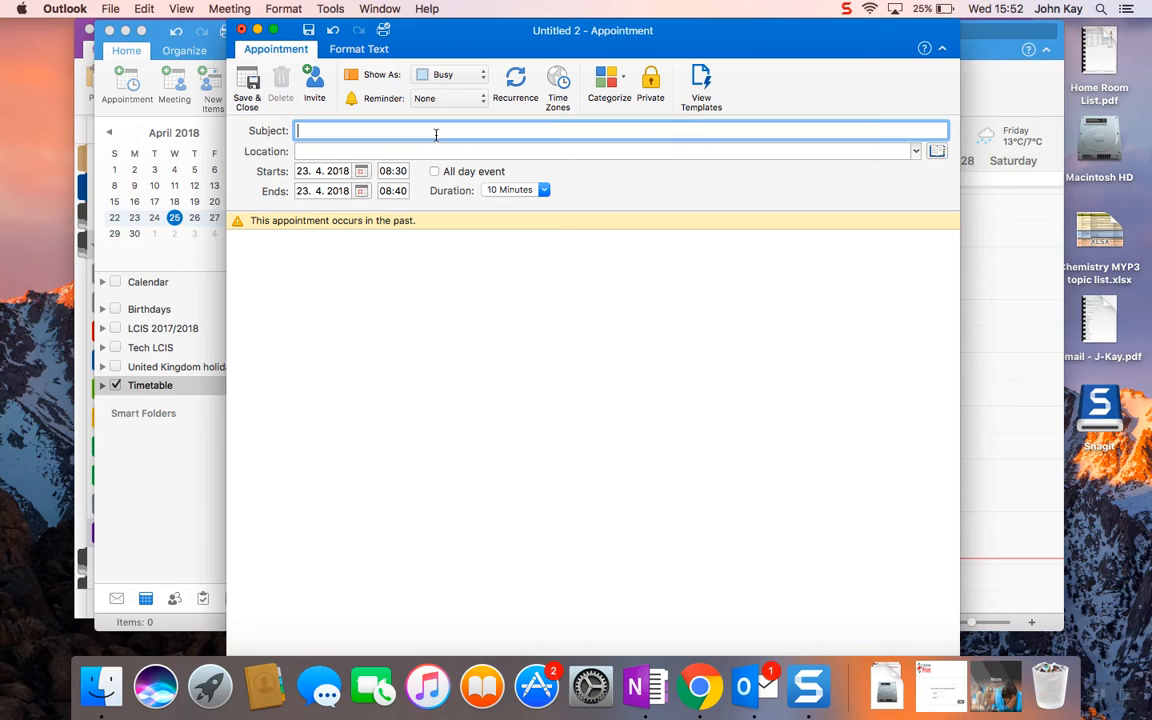
type("registration")
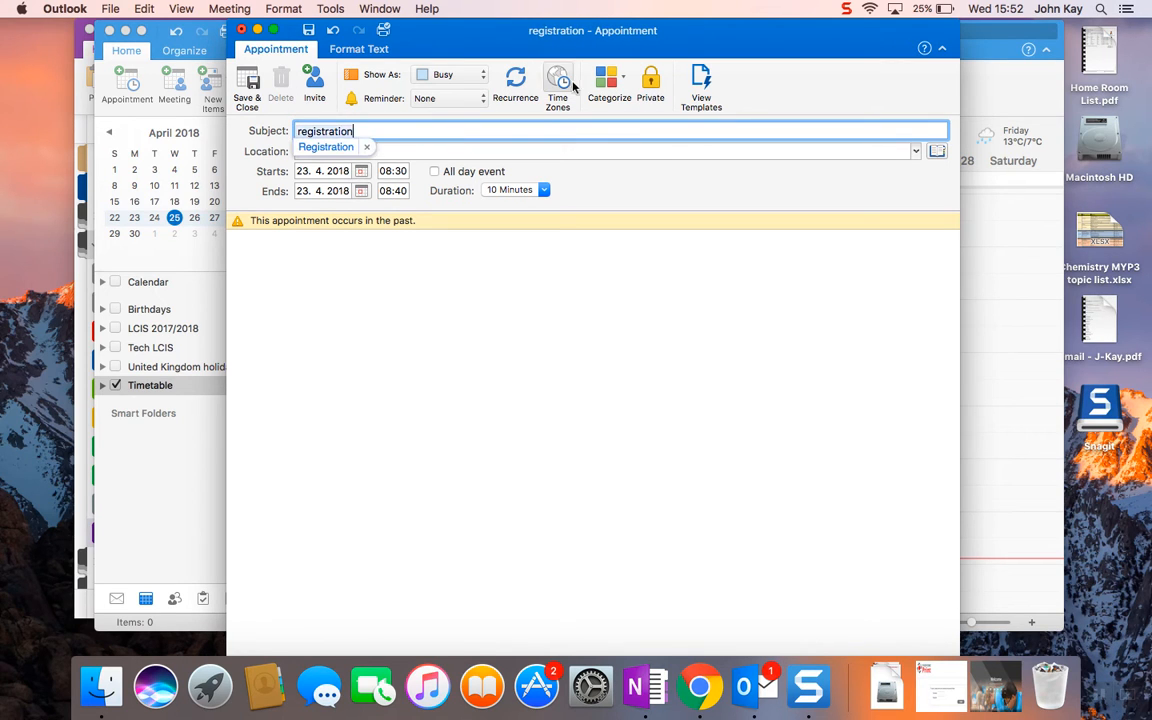
- Make the Registration appointment repeat every week on Monday through Friday
left_click(515, 82)
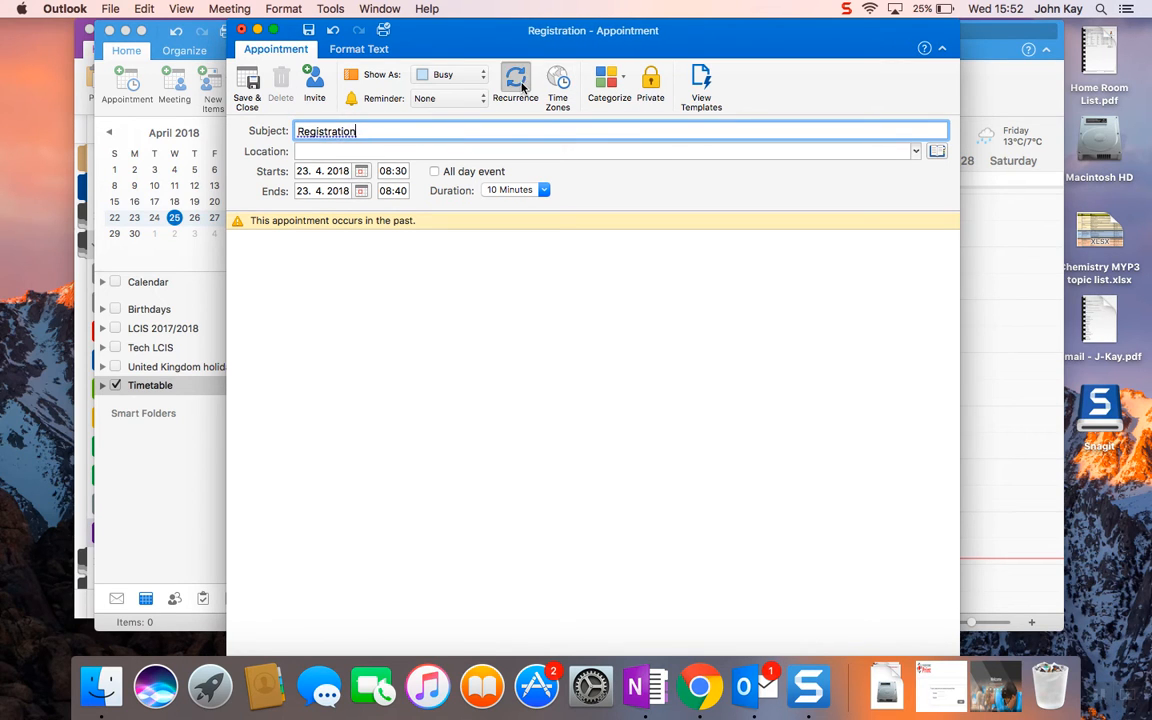
left_click(562, 131)
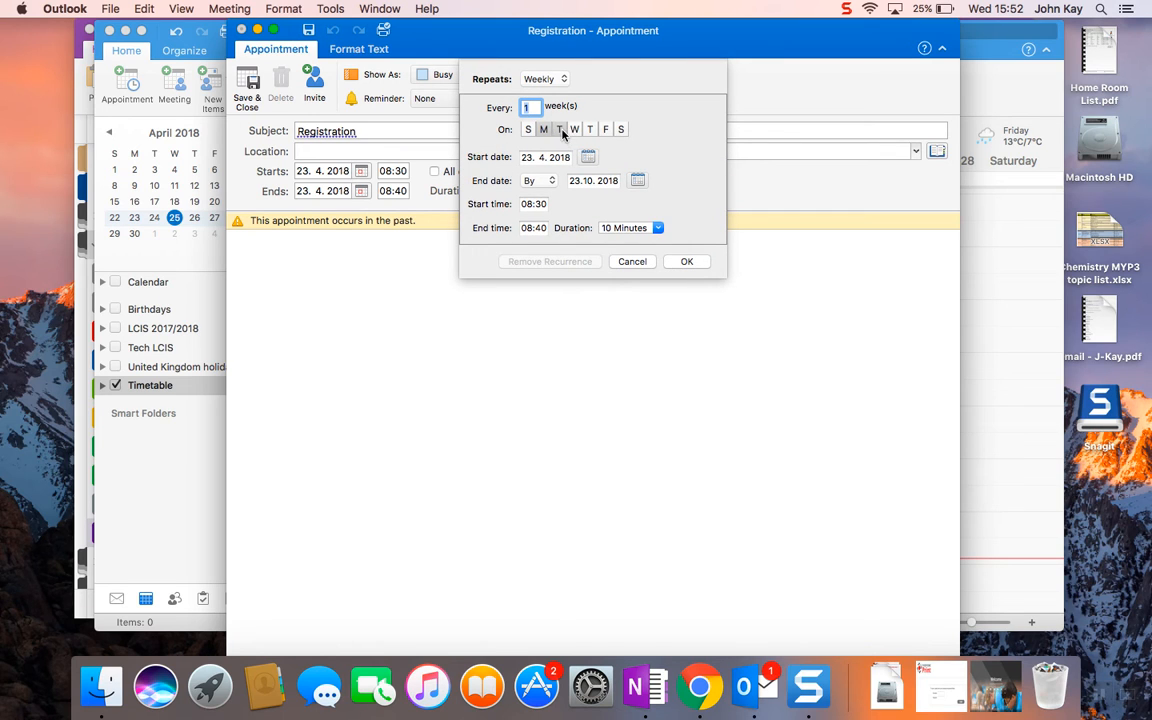
left_click(591, 131)
left_click(606, 130)
- End the Registration recurrence on 30 June 2018 and save the appointment series
left_click(636, 181)
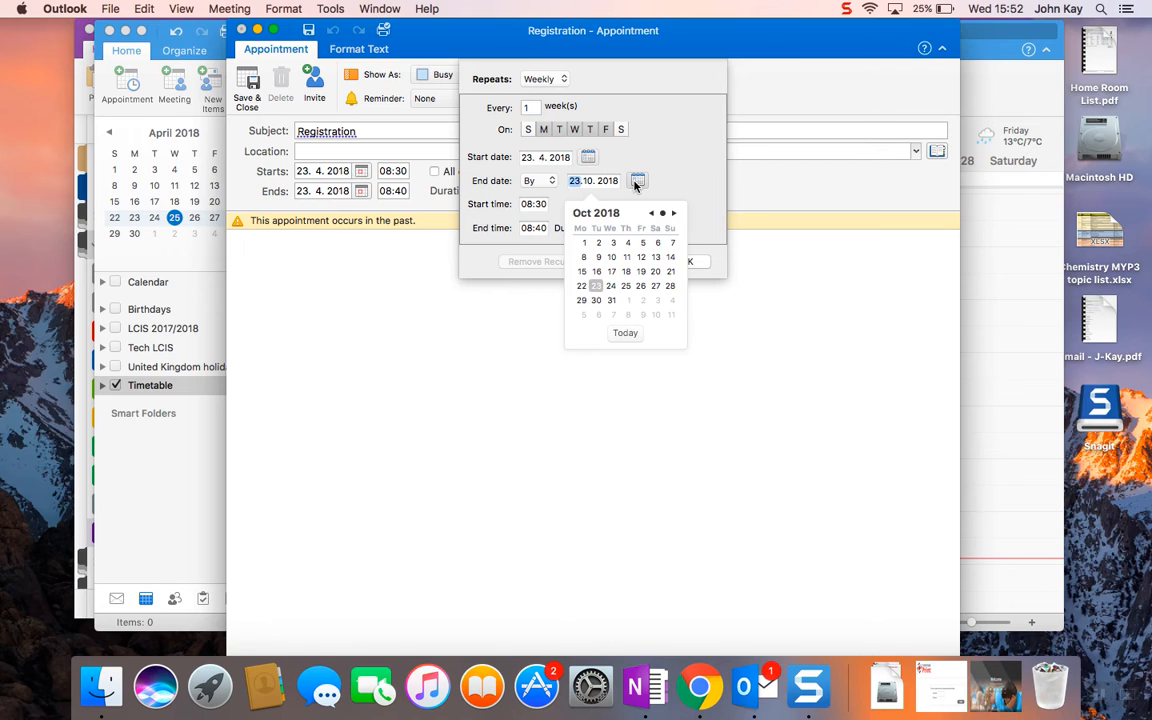
left_click(651, 213)
left_click(651, 213)
left_click(651, 213)
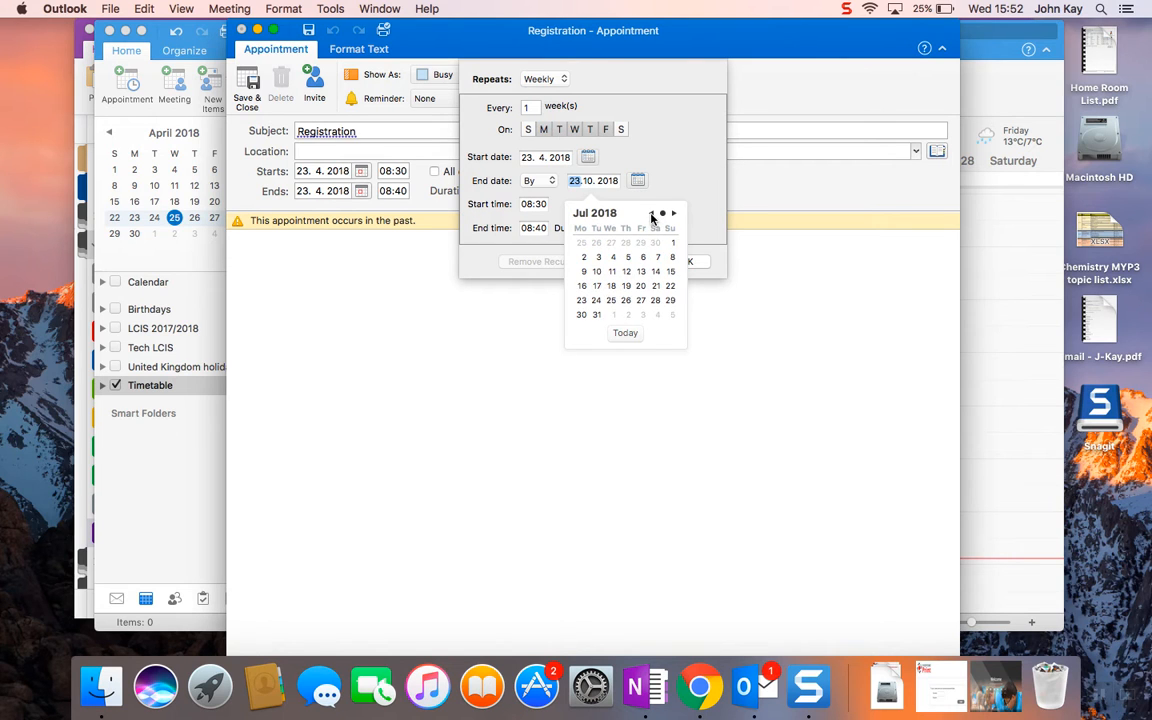
left_click(651, 213)
left_click(655, 300)
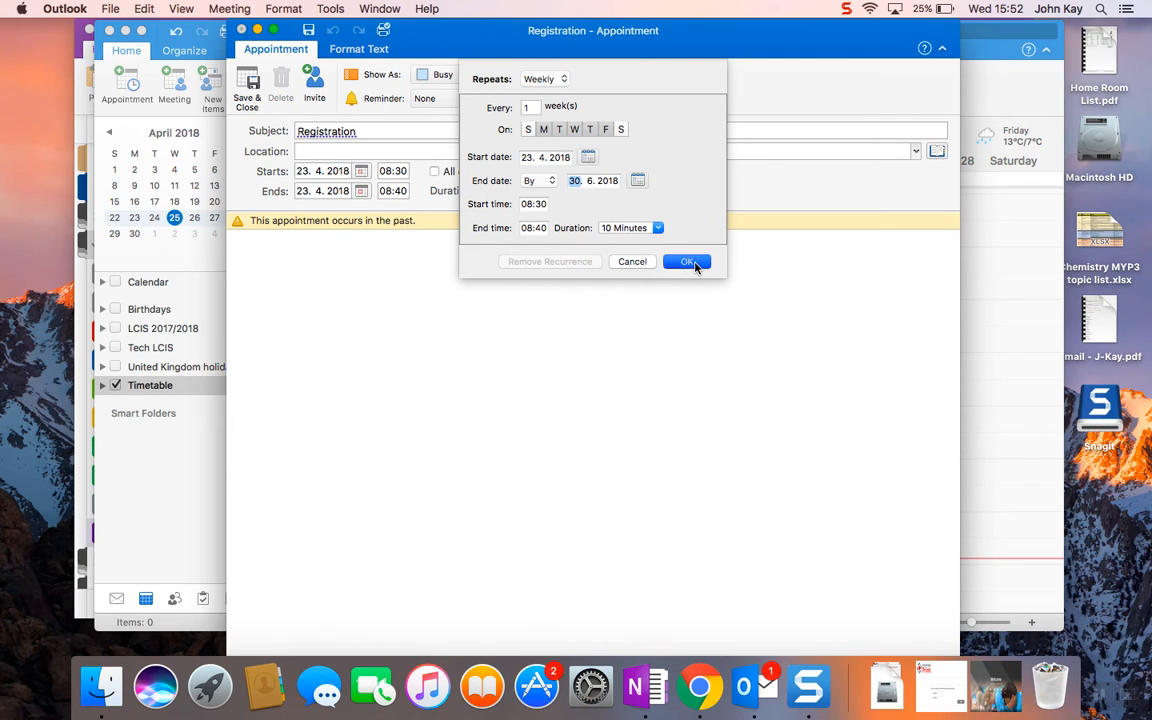
left_click(688, 262)
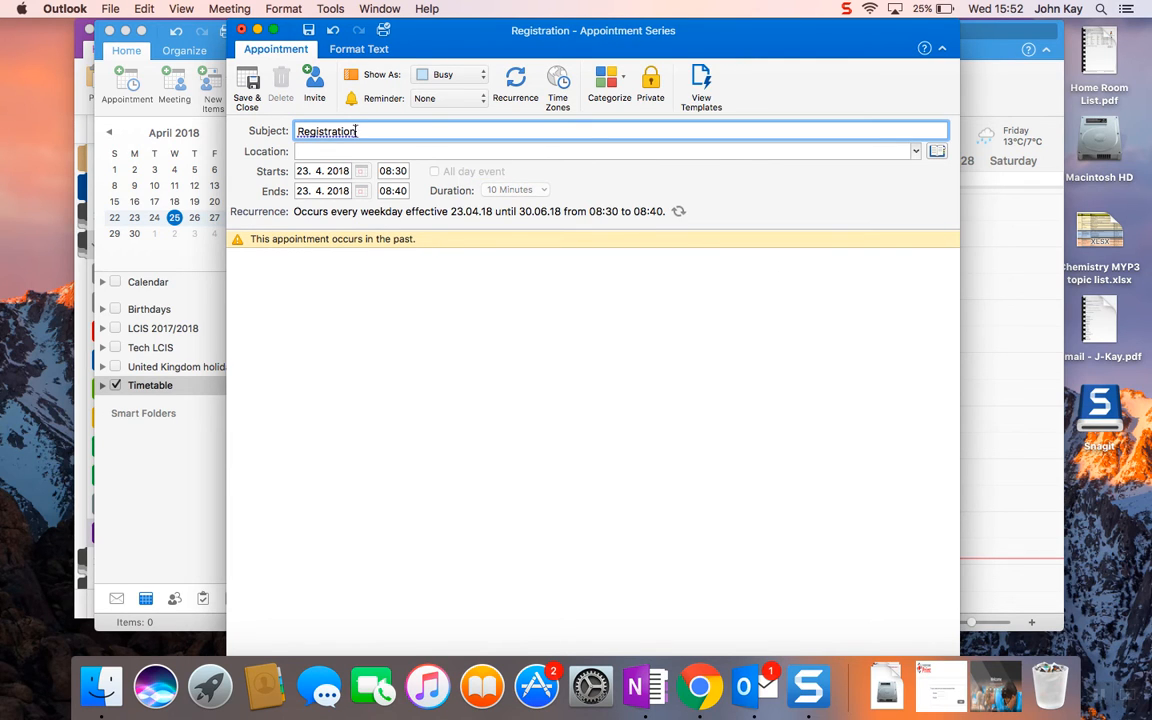
left_click(247, 85)
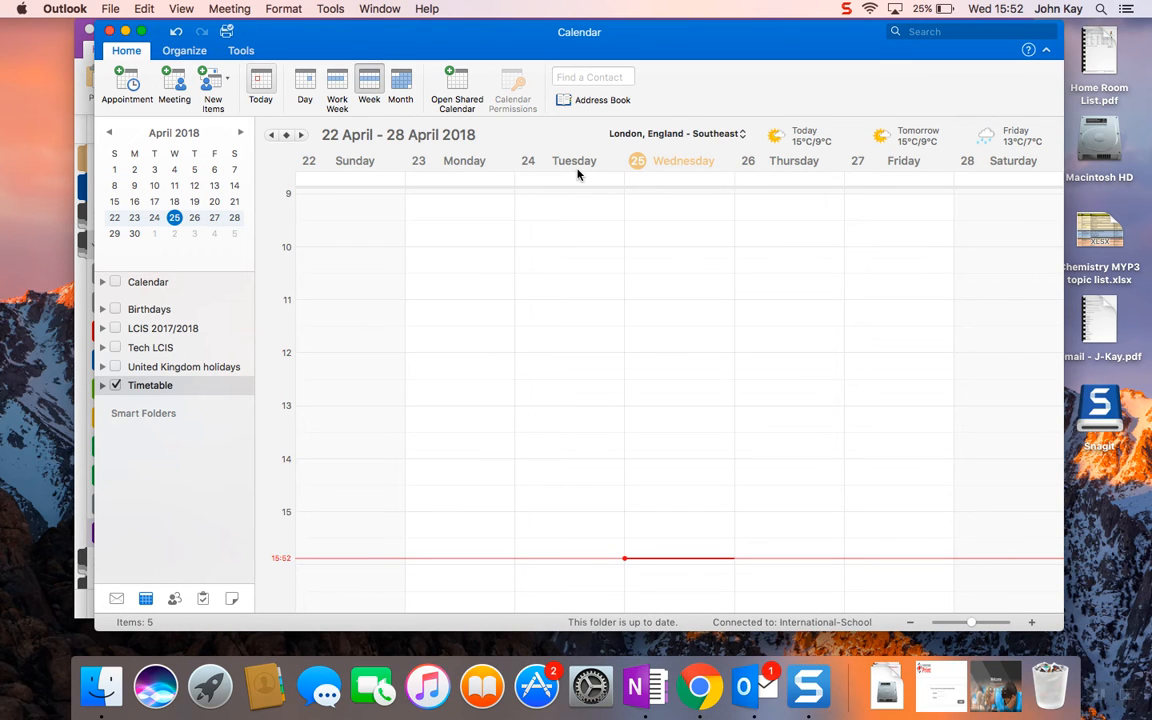
- Open Monday's Registration occurrence, examine it and its whole series, and close them without changes
scroll(600, 470, "down", 3)
scroll(644, 464, "up", 4)
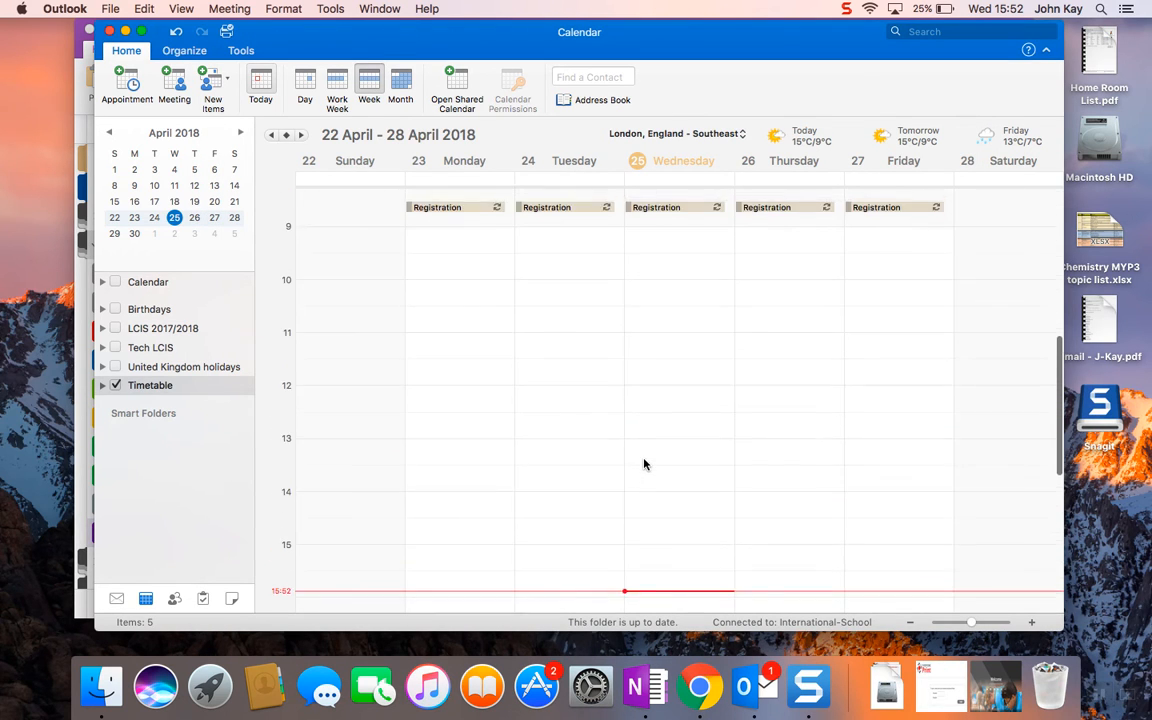
scroll(644, 464, "up", 2)
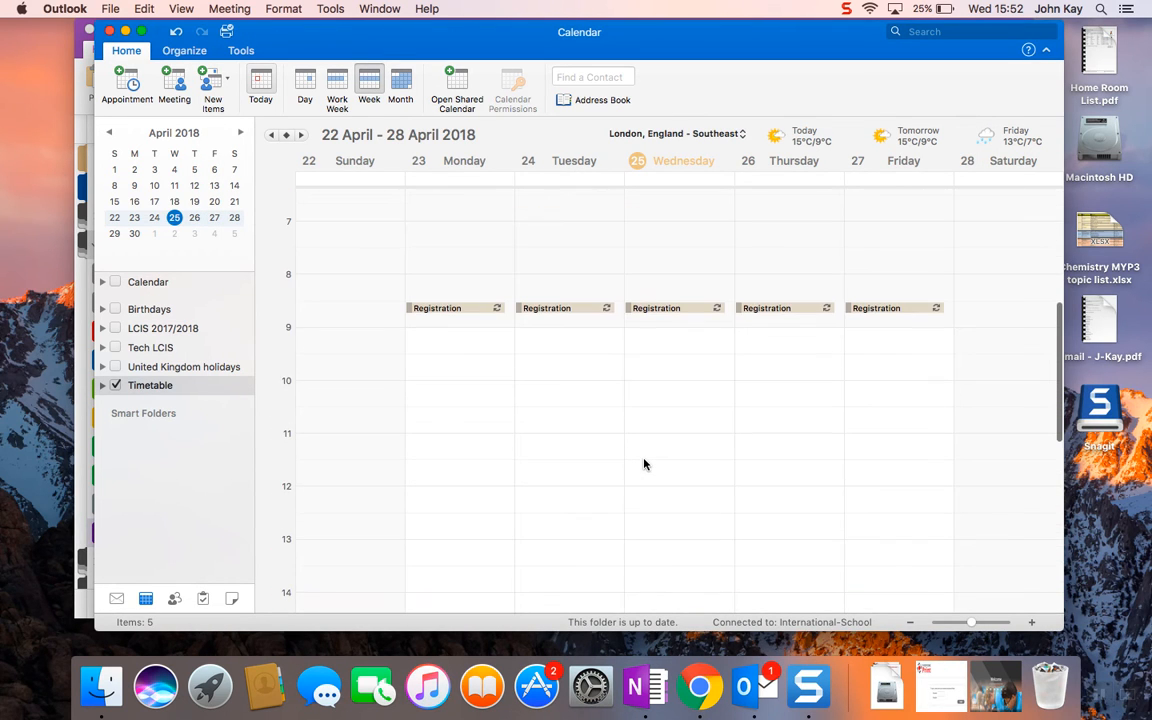
double_click(469, 310)
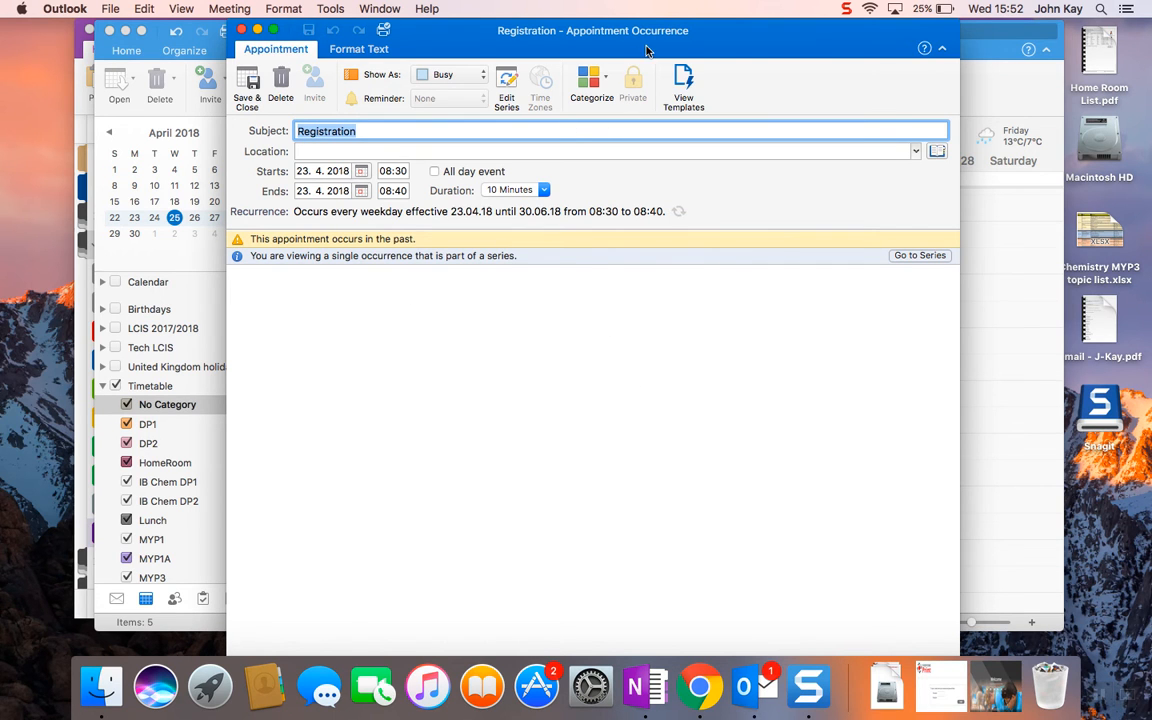
left_click_drag(577, 50, 577, 87)
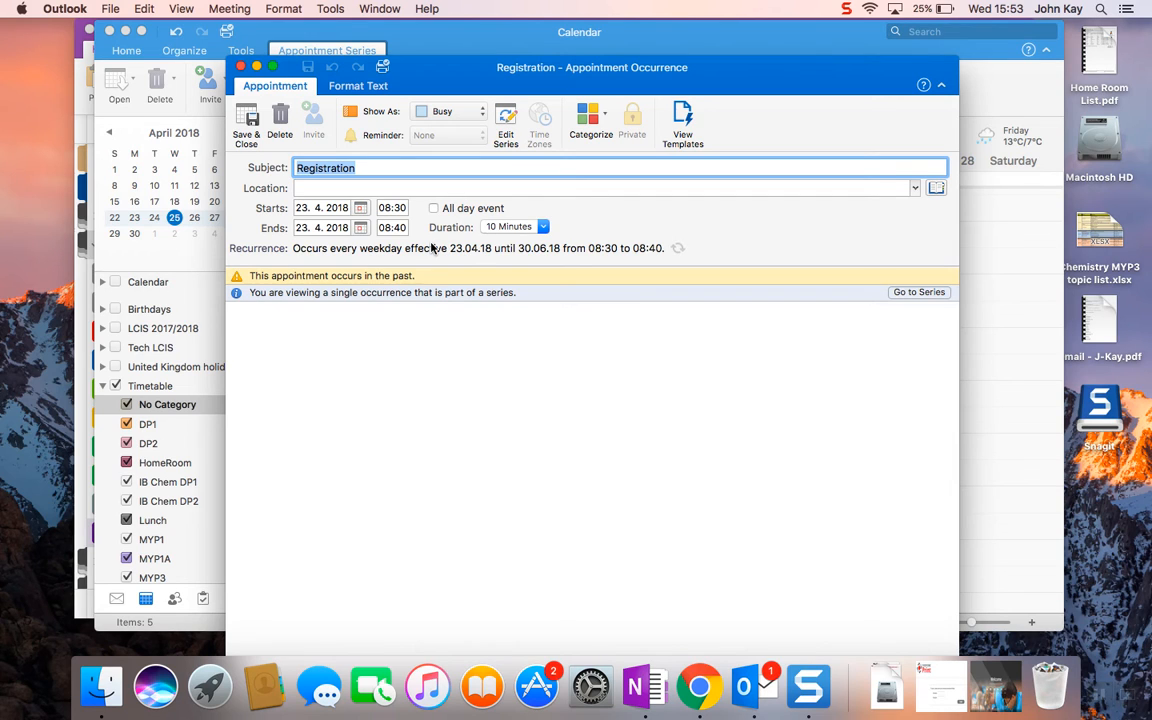
left_click(931, 294)
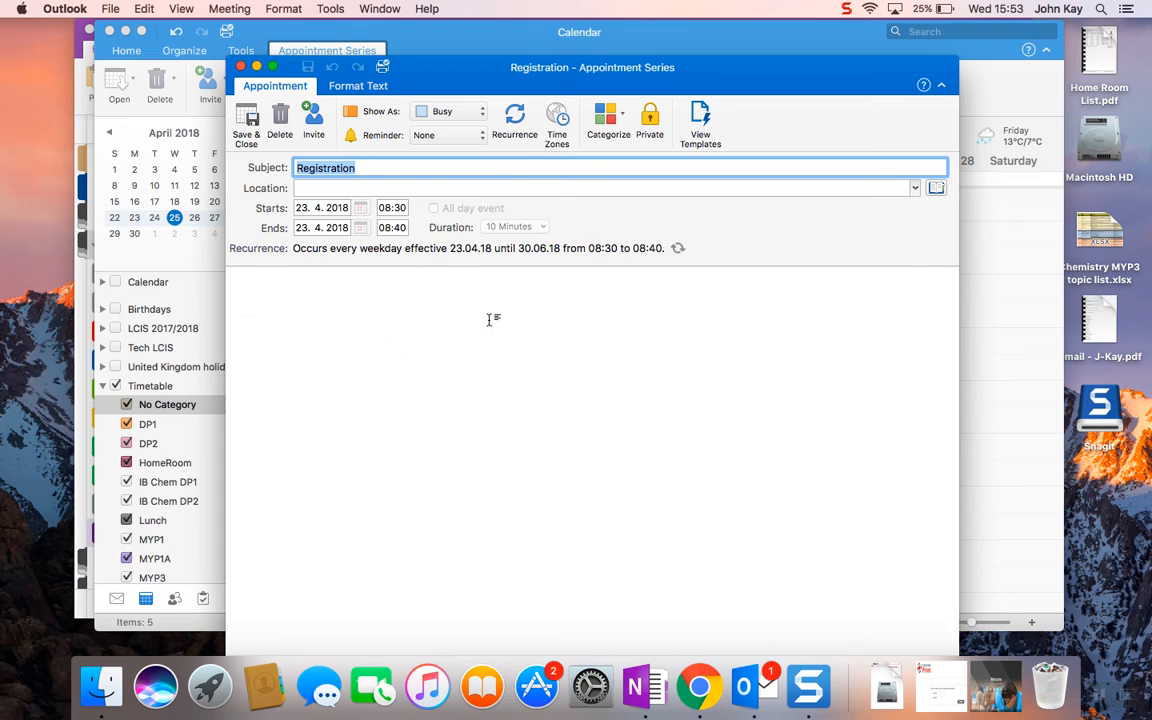
left_click(239, 67)
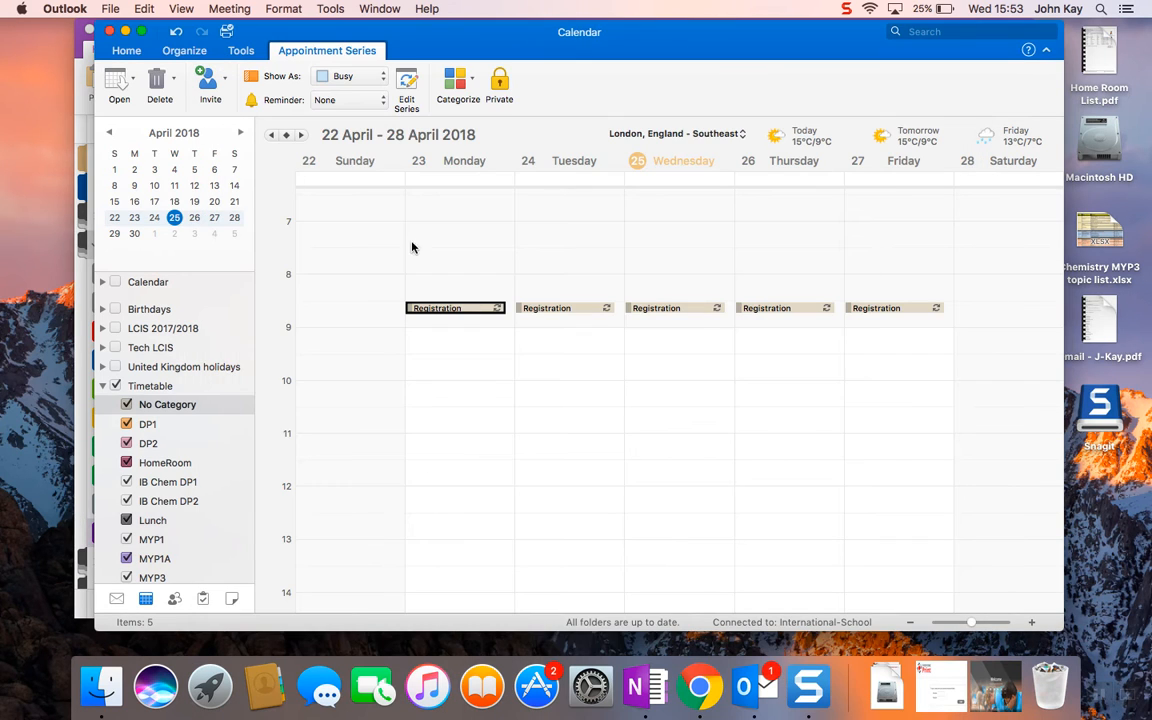
double_click(459, 311)
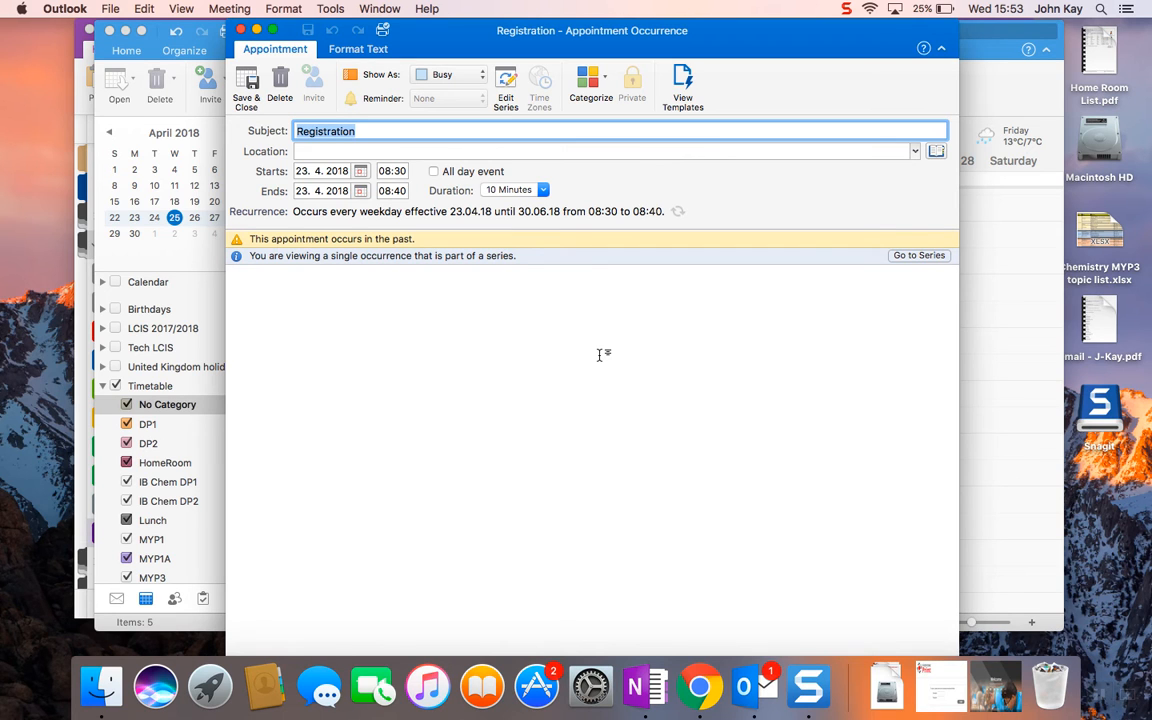
left_click(218, 29)
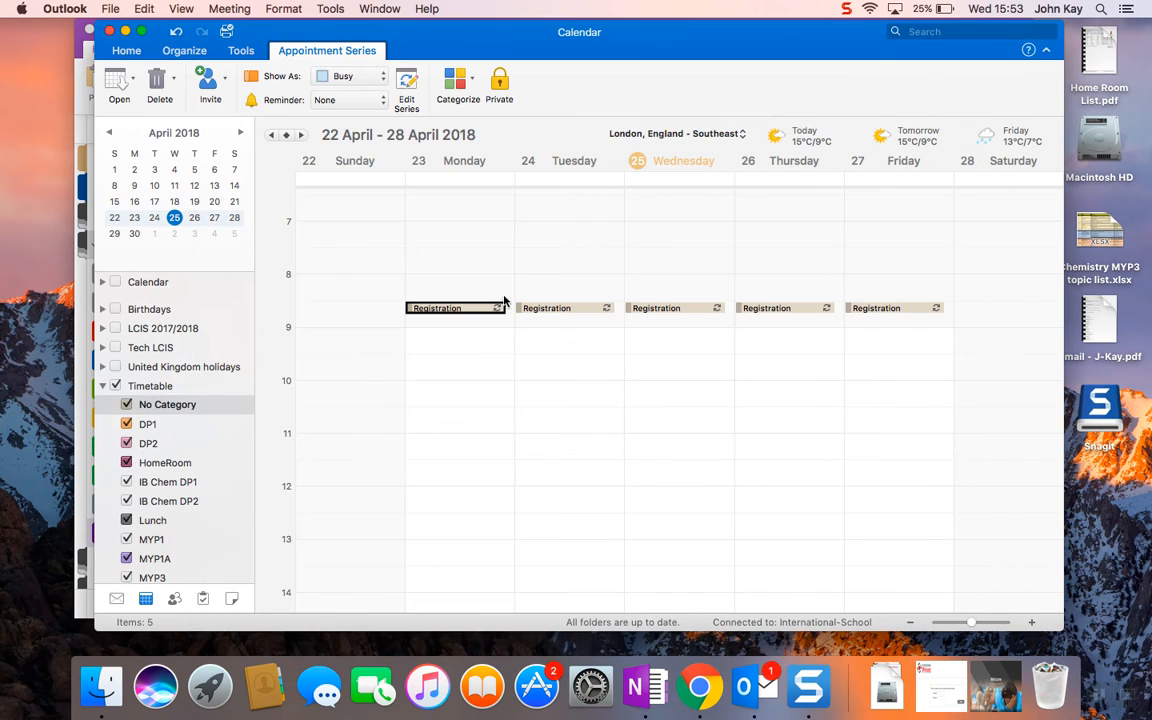
- Create a new Timetable appointment on Monday 23 April 2018 with the subject Dp1
left_click(435, 335)
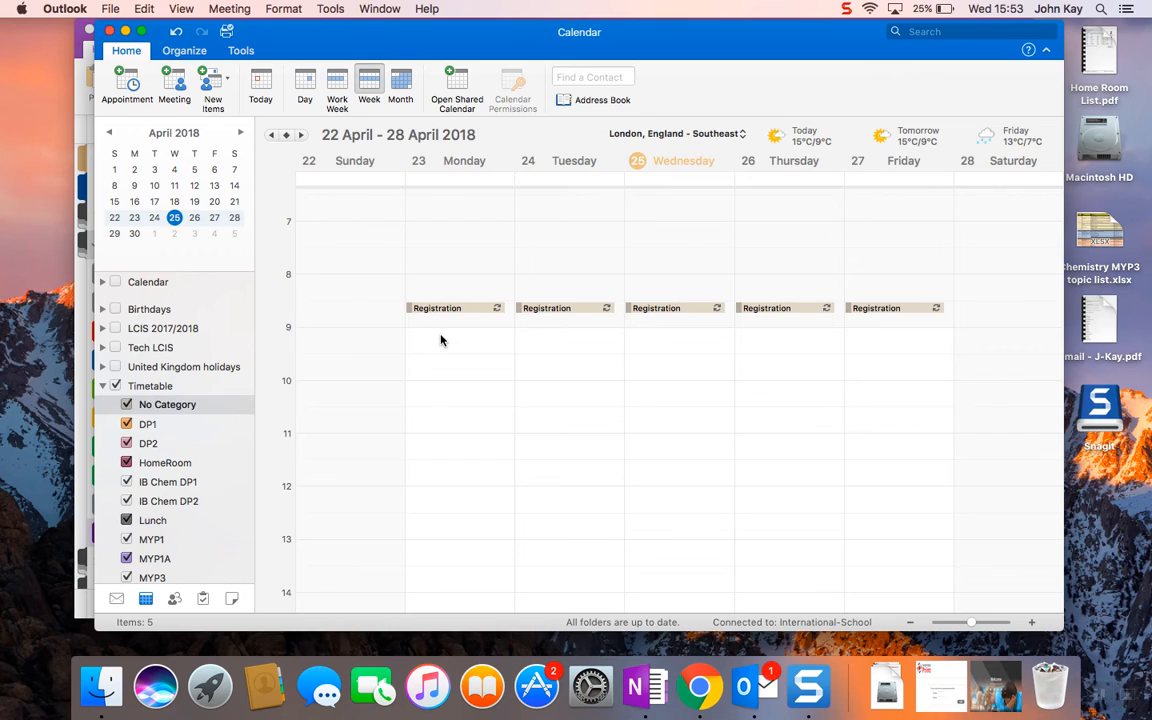
double_click(440, 341)
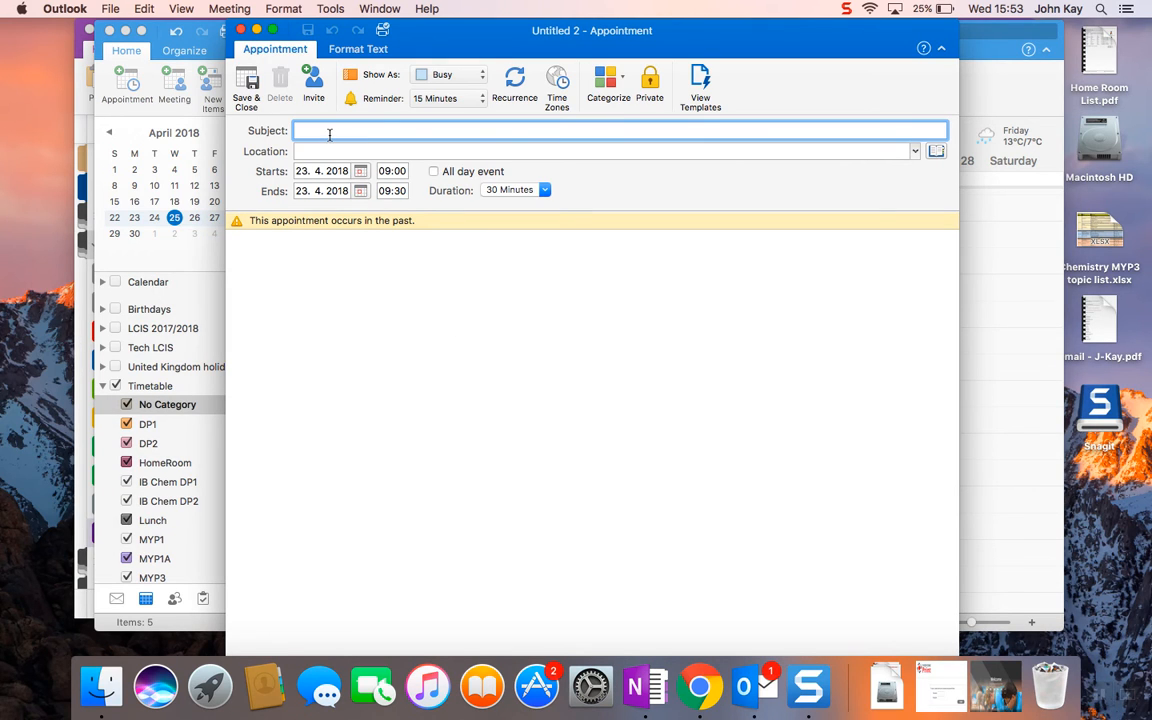
type("Dp1")
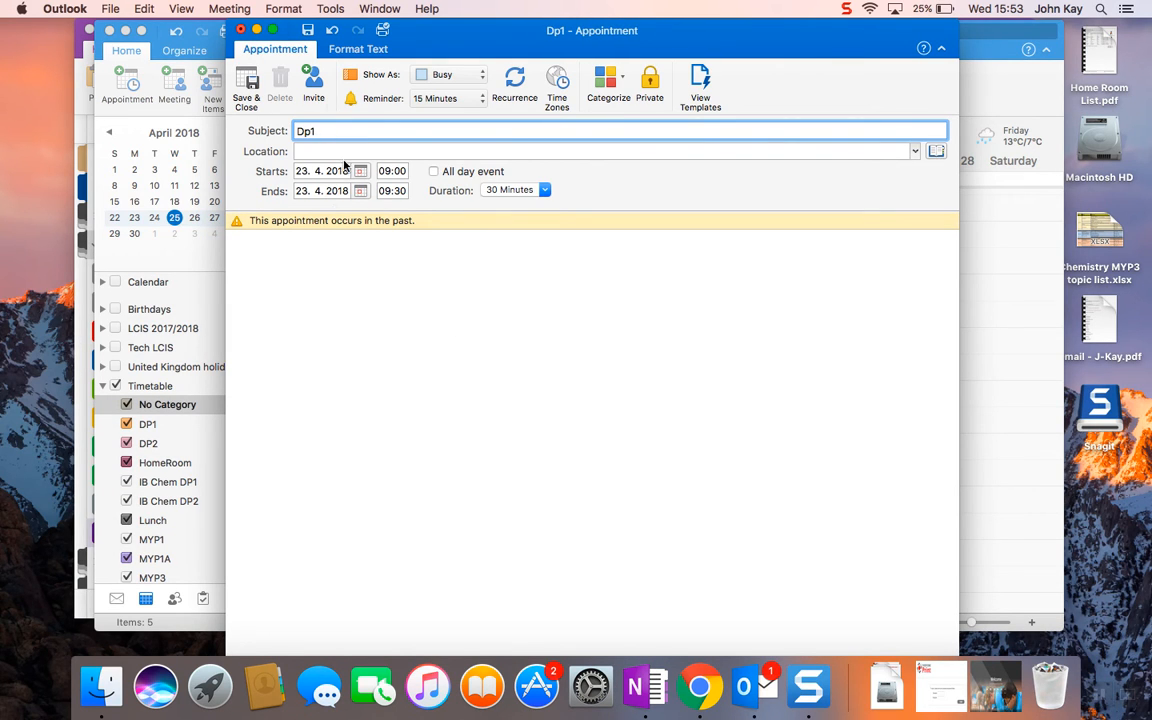
- Set the Dp1 appointment to start at 08:40 and end at 09:25
left_click(393, 172)
key("Up")
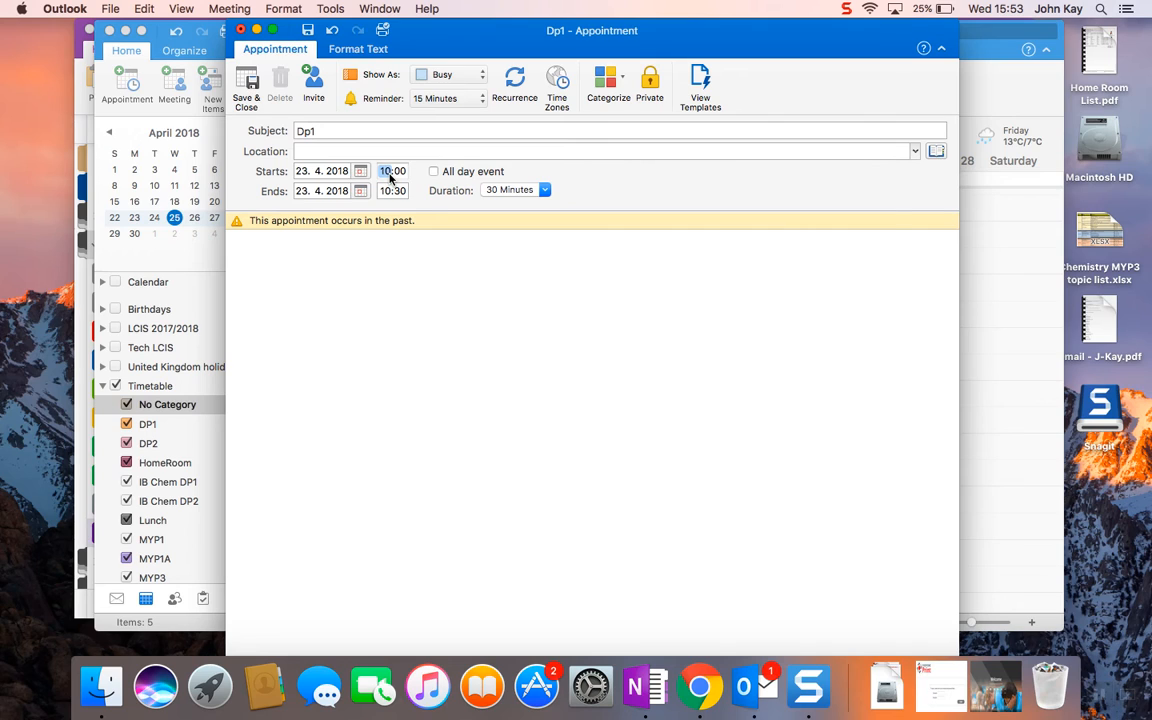
key("Tab")
type("1")
type("0")
type("08")
key("Tab")
type("40")
left_click(397, 191)
type("25")
left_click(488, 272)
- Set the Dp1 appointment's reminder to None and open its recurrence settings
left_click(440, 98)
left_click(424, 98)
left_click(515, 85)
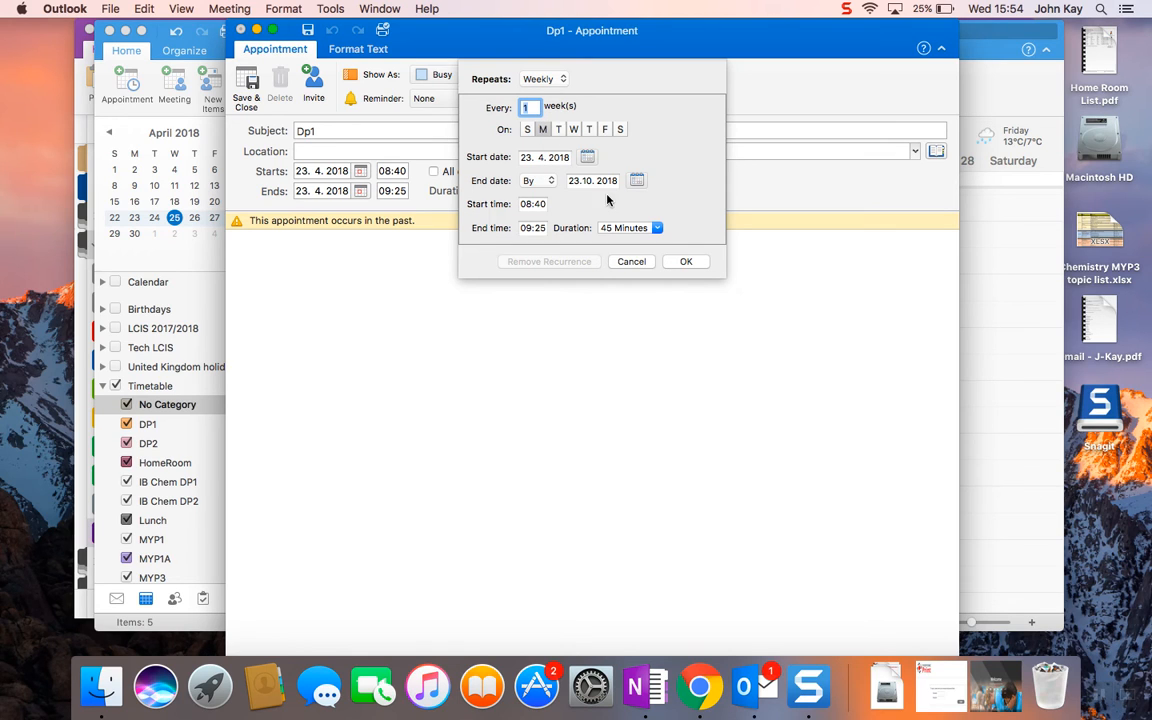
left_click(637, 180)
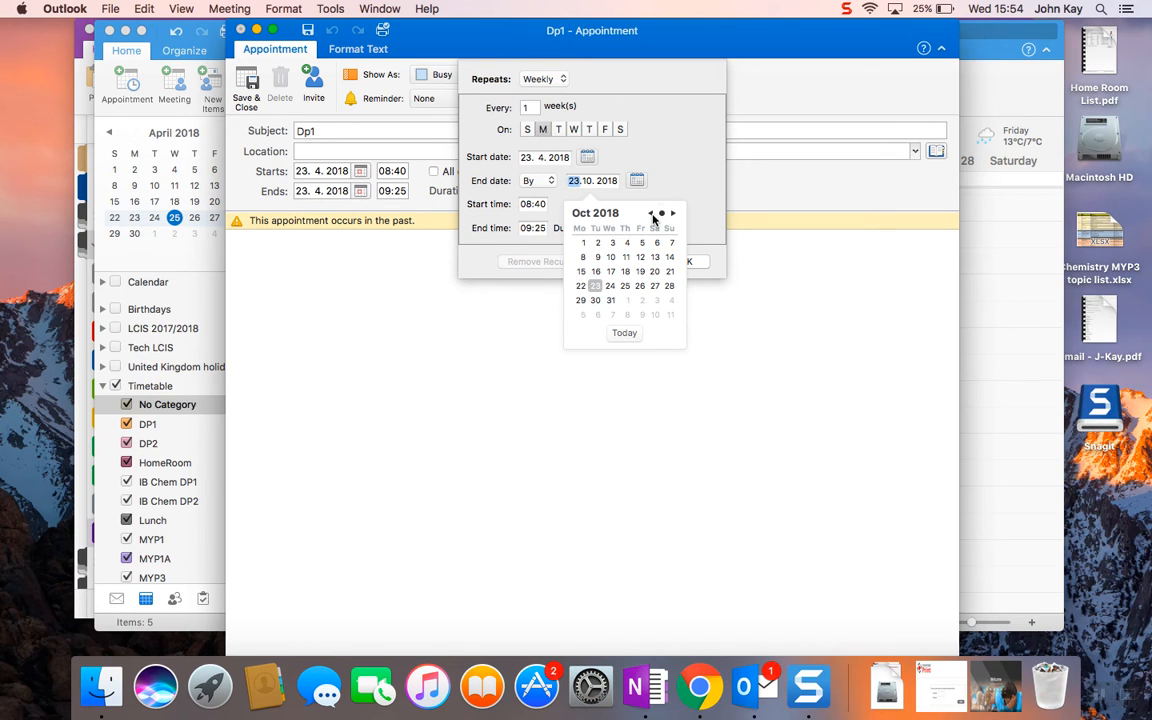
left_click(651, 214)
left_click(651, 214)
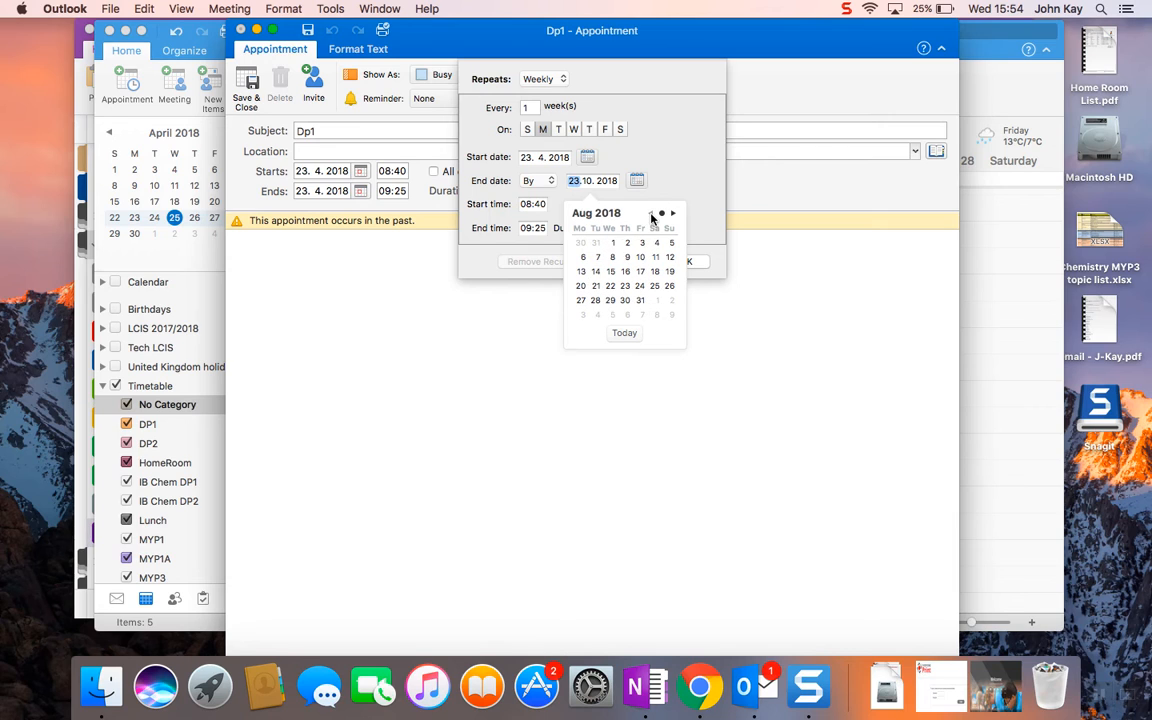
left_click(651, 214)
left_click(651, 214)
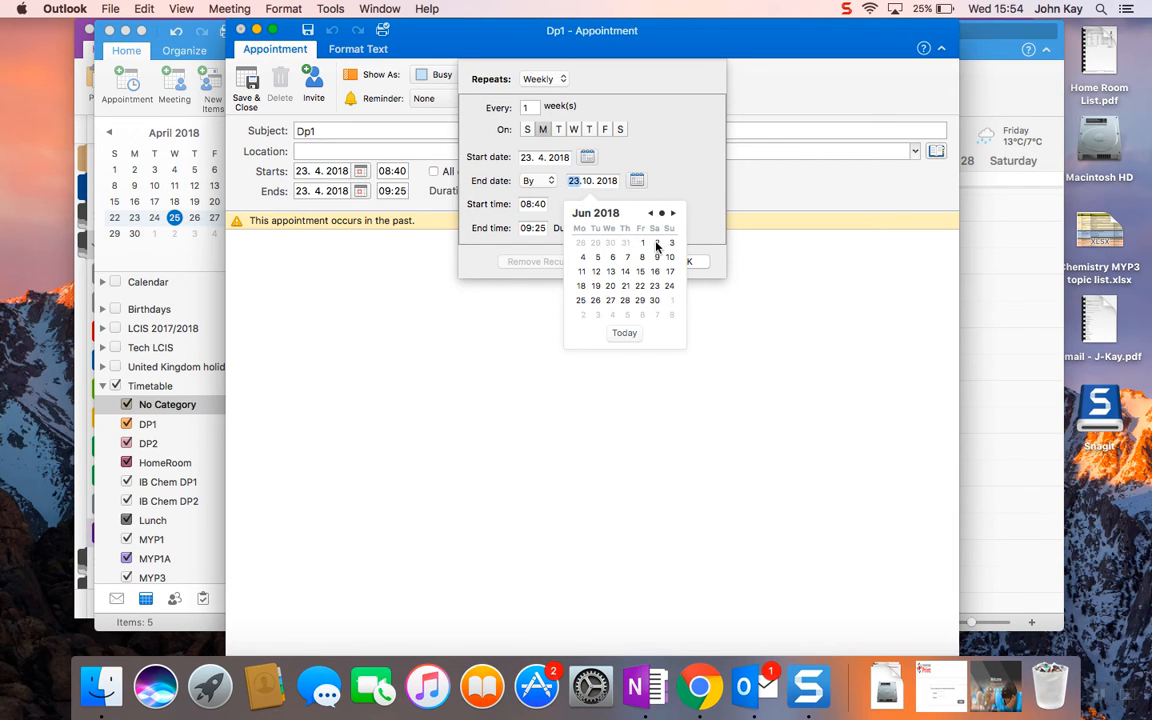
left_click(739, 349)
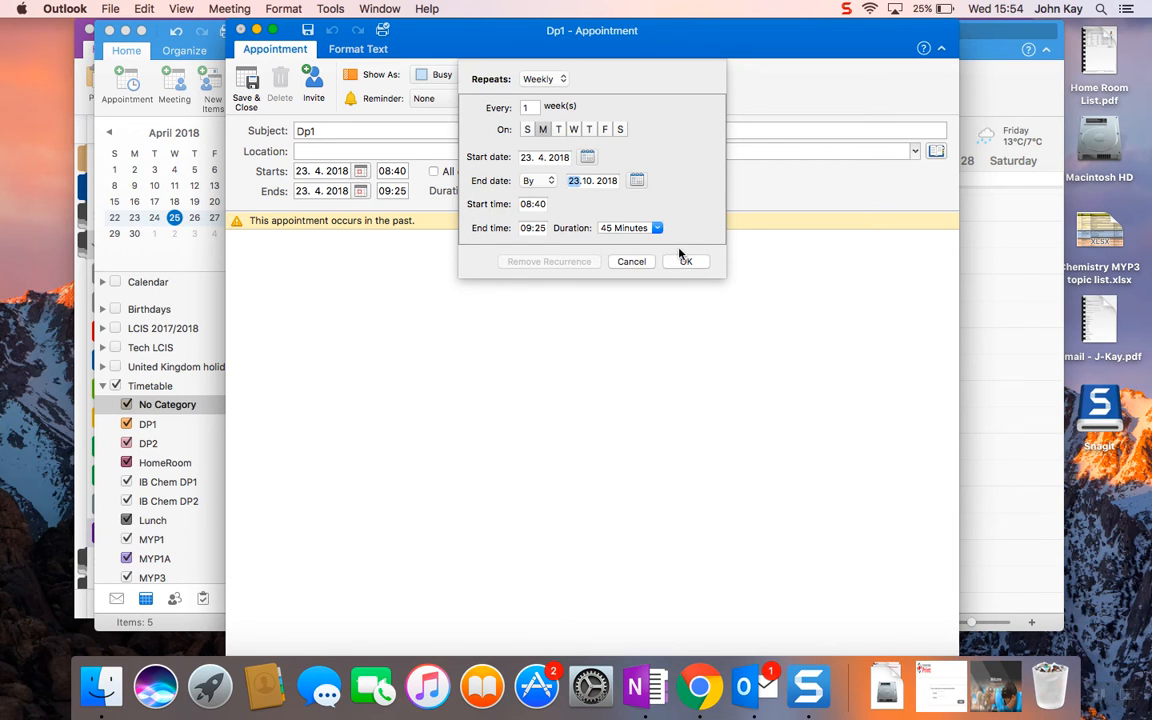
- Make the Dp1 appointment repeat weekly on Mondays until 30 June 2018 and save the series
left_click(637, 180)
left_click(651, 214)
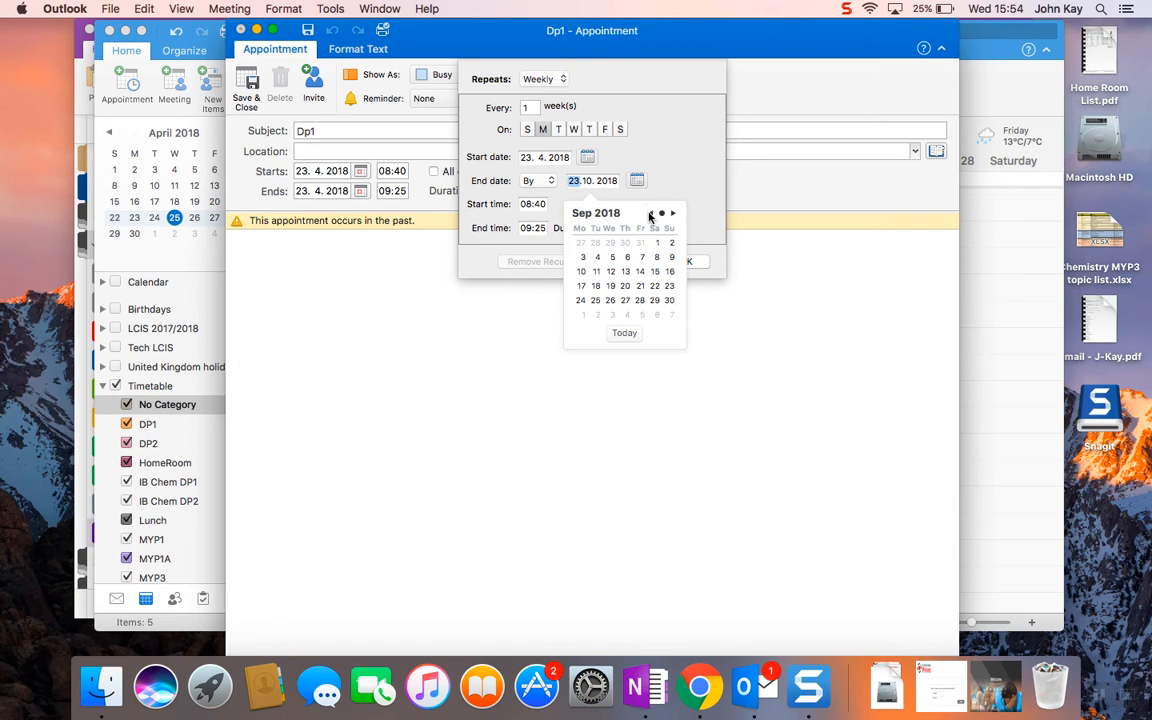
left_click(651, 214)
left_click(651, 214)
left_click(651, 214)
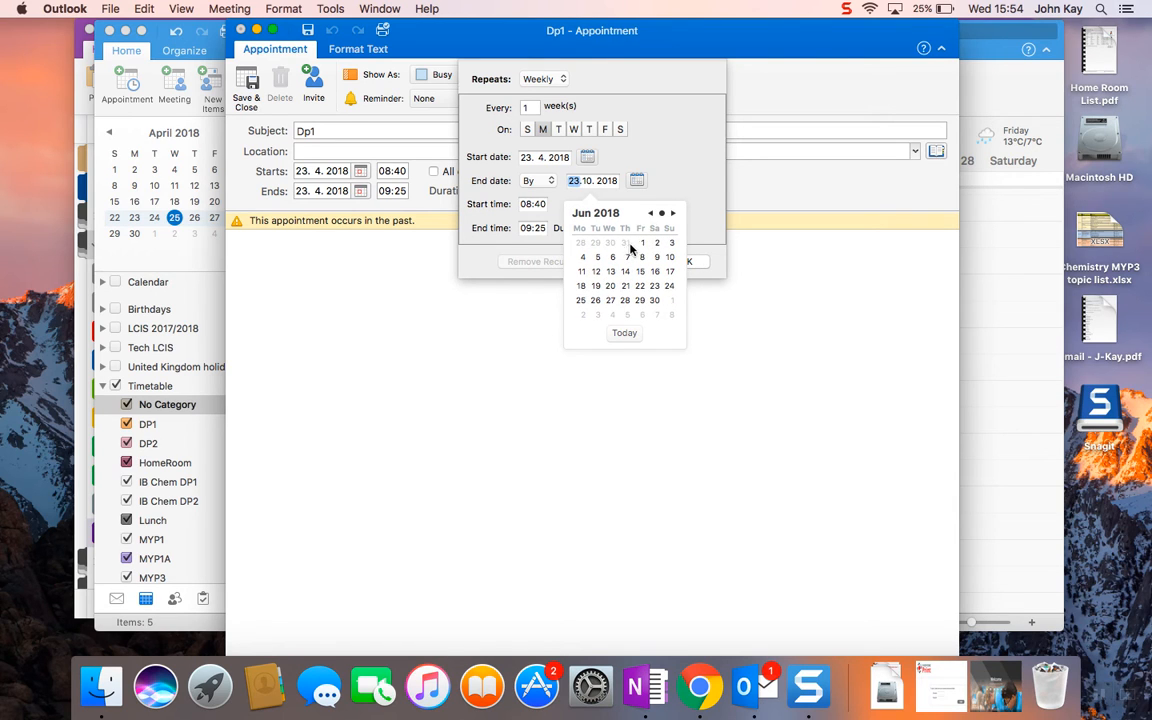
left_click(651, 214)
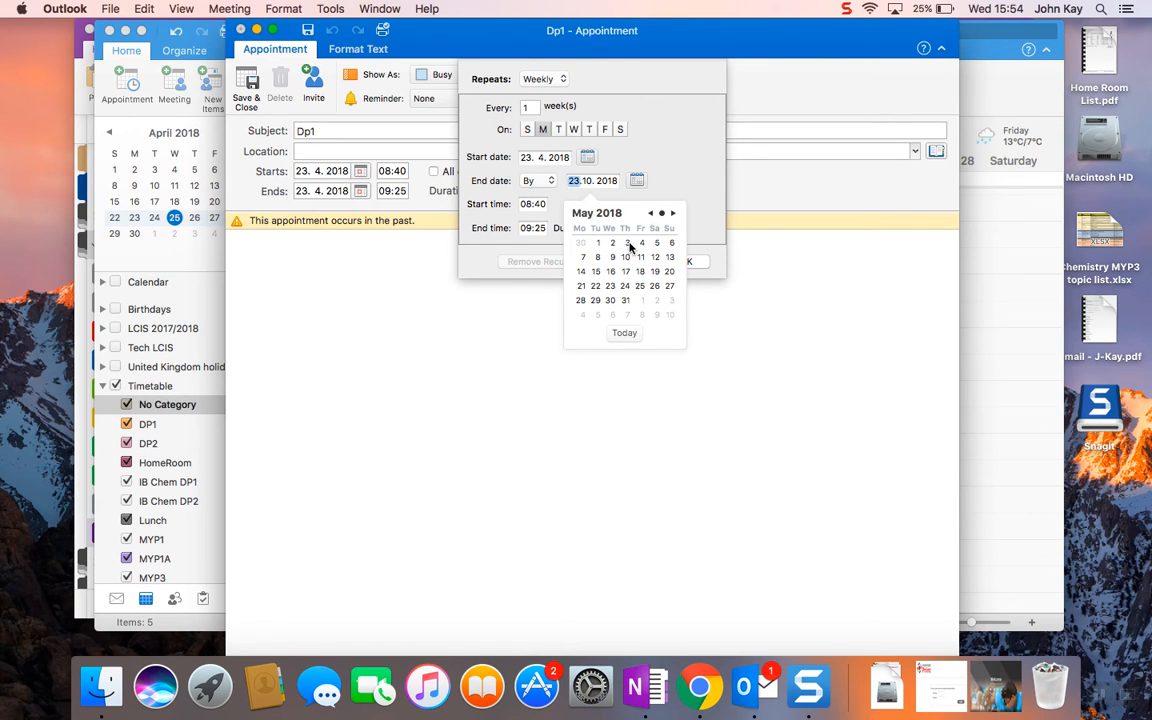
left_click(676, 214)
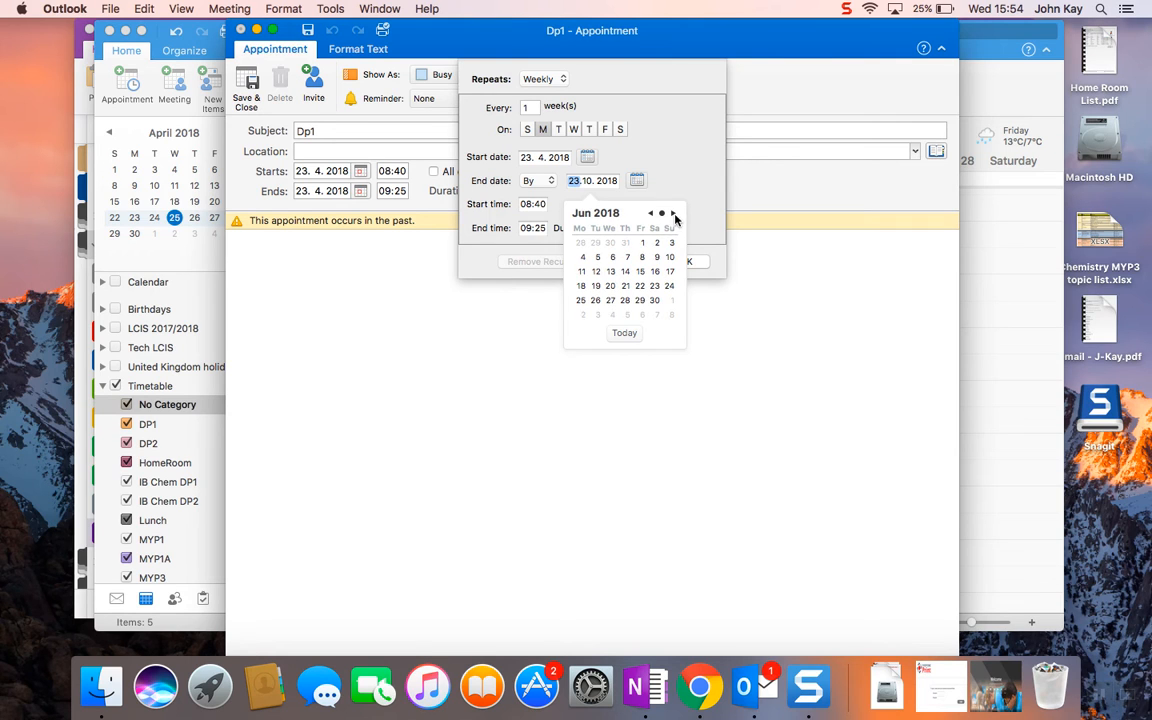
left_click(655, 300)
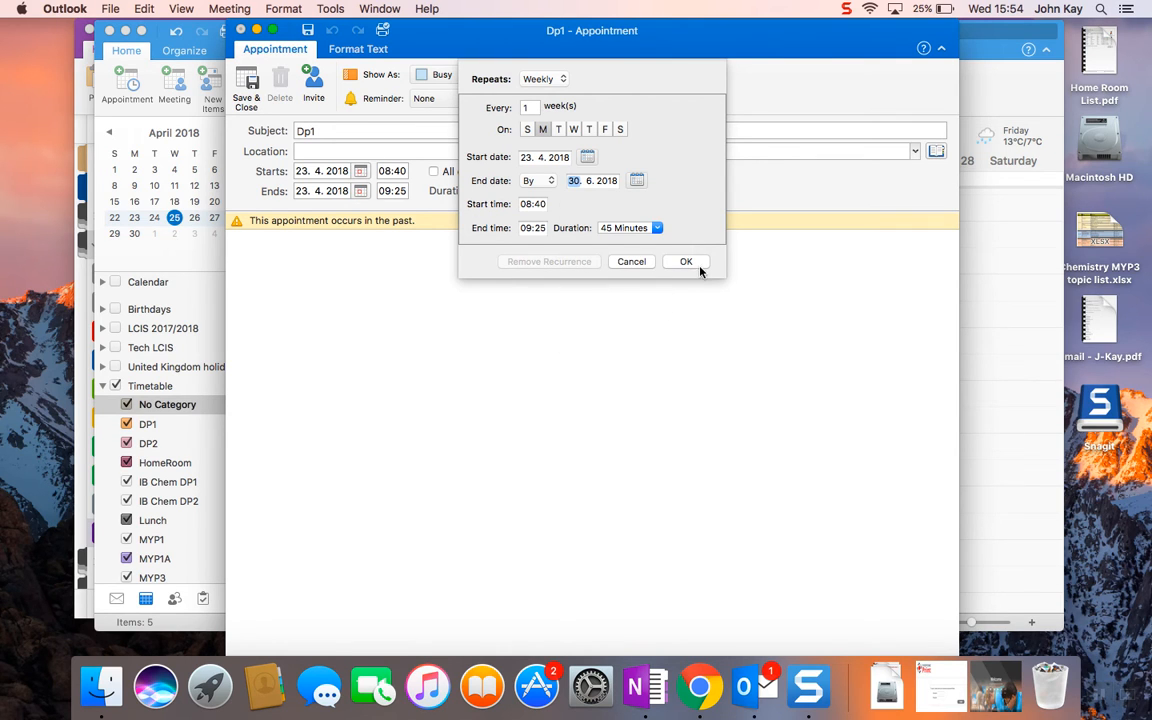
left_click(686, 262)
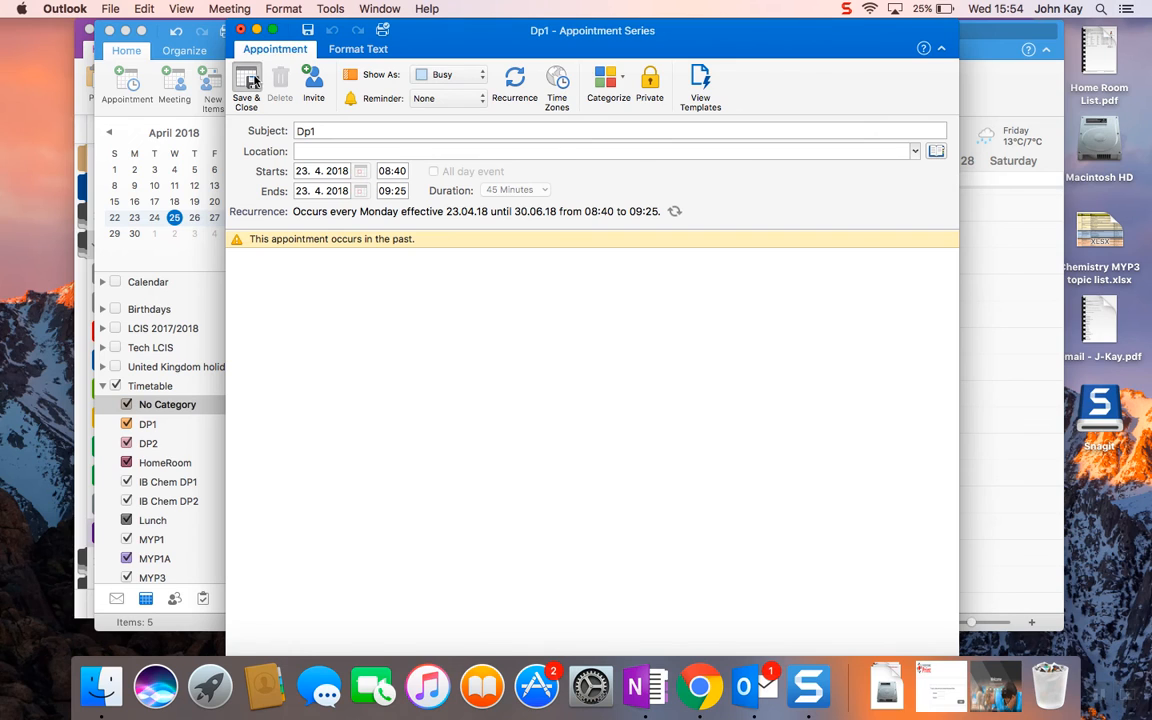
left_click(247, 88)
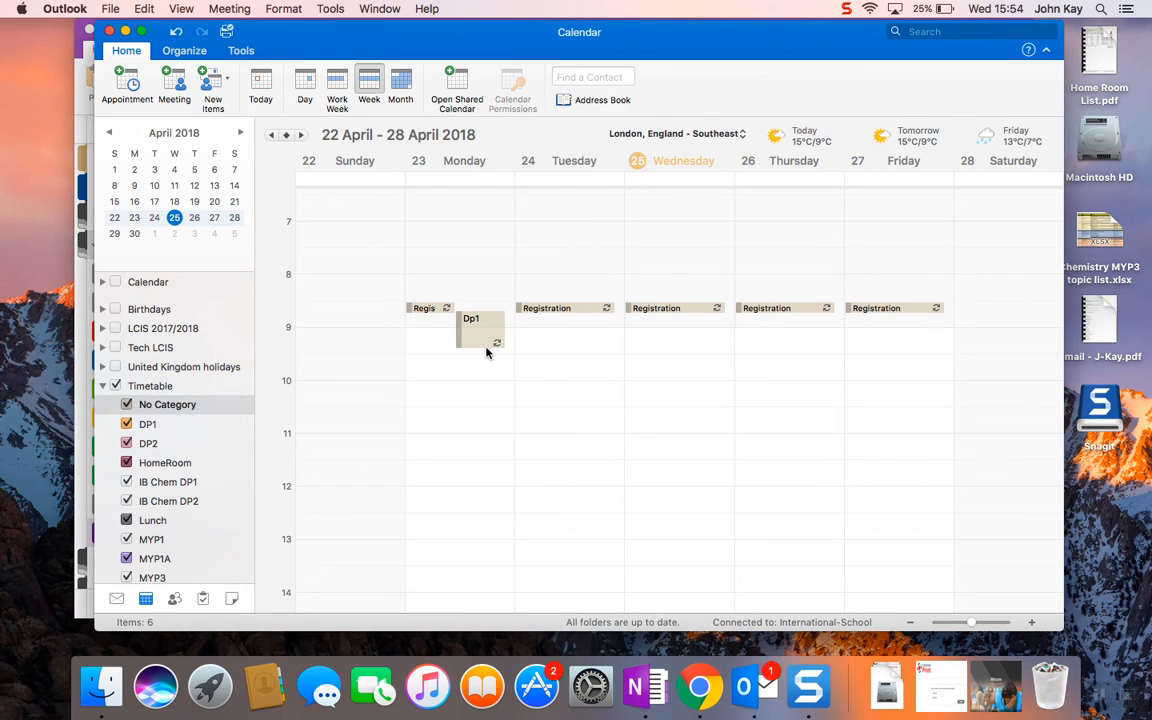
- Check the recurring Registration and Dp1 entries in the weeks starting 29 April, 13 May and 1 July 2018
left_click(134, 233)
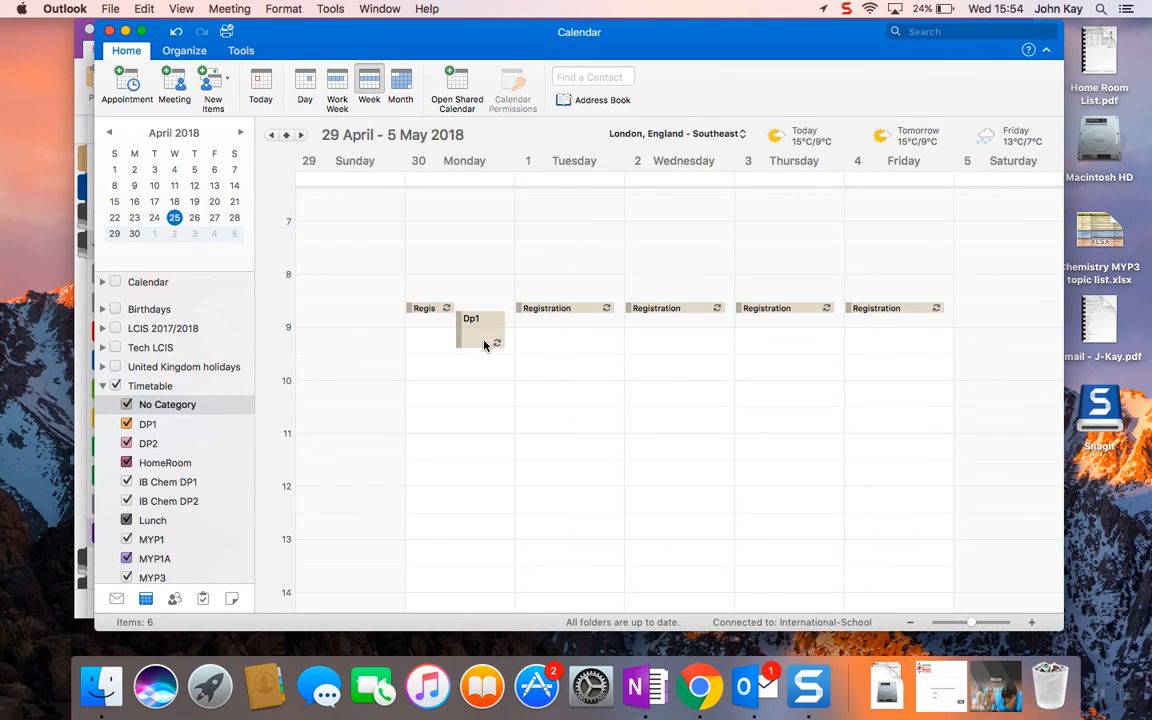
left_click(240, 132)
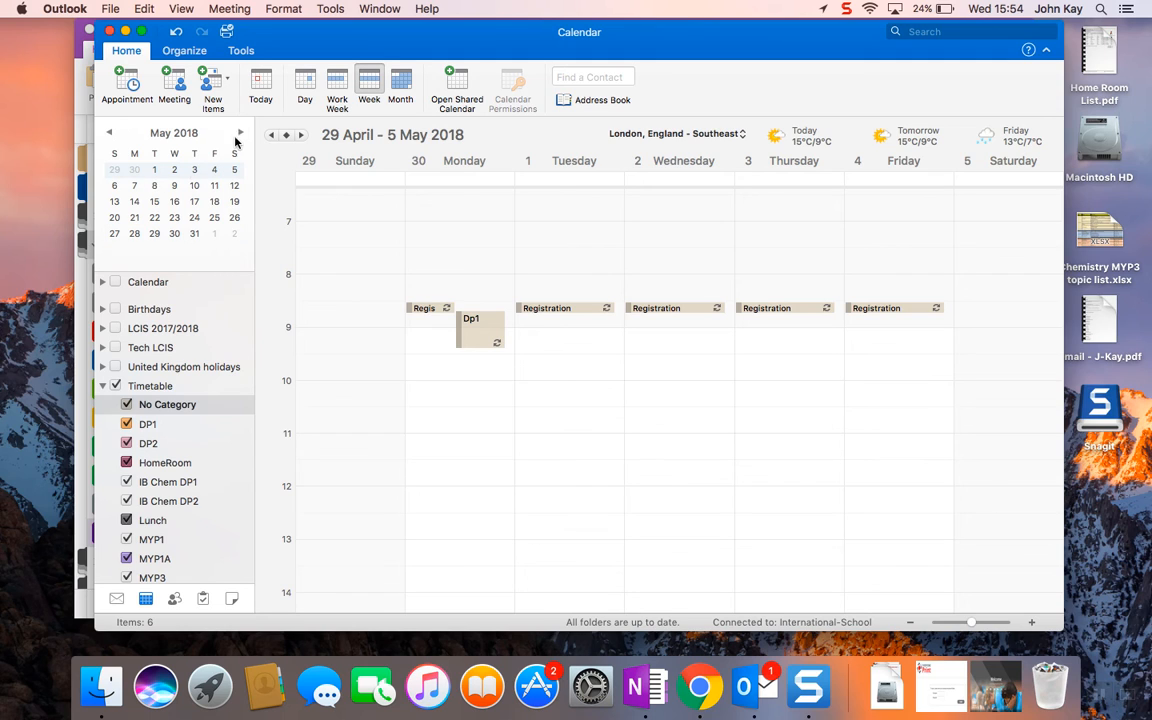
left_click(153, 189)
left_click(154, 201)
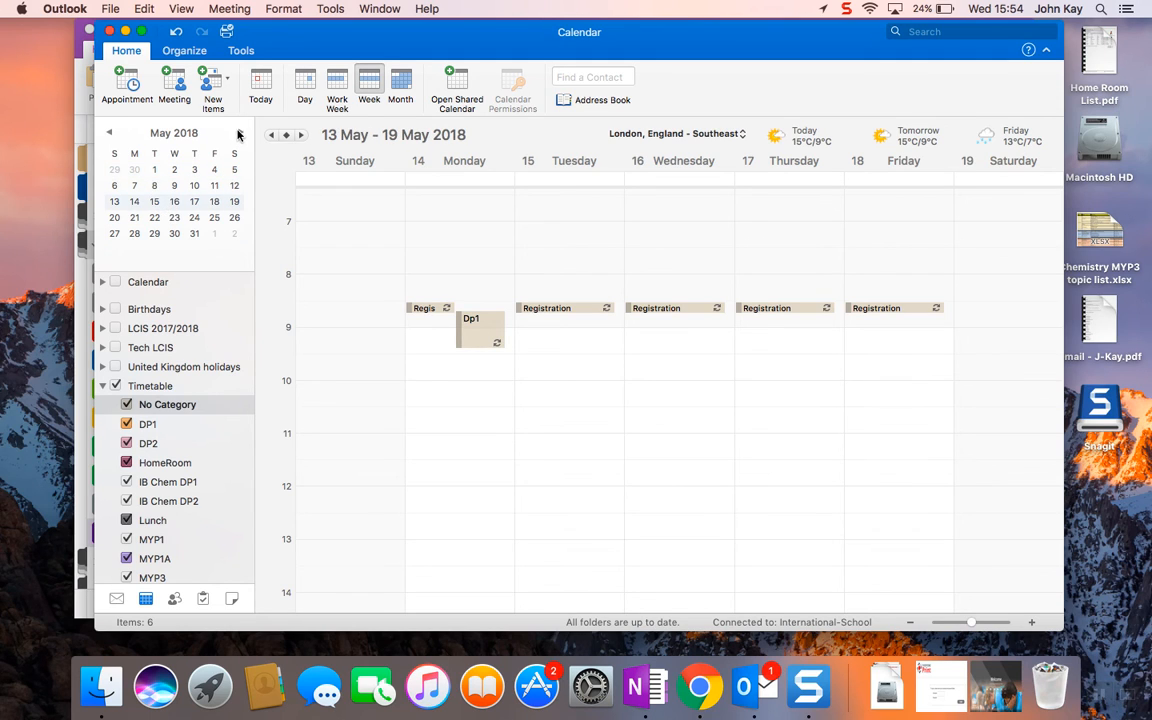
left_click(240, 132)
left_click(240, 132)
left_click(136, 170)
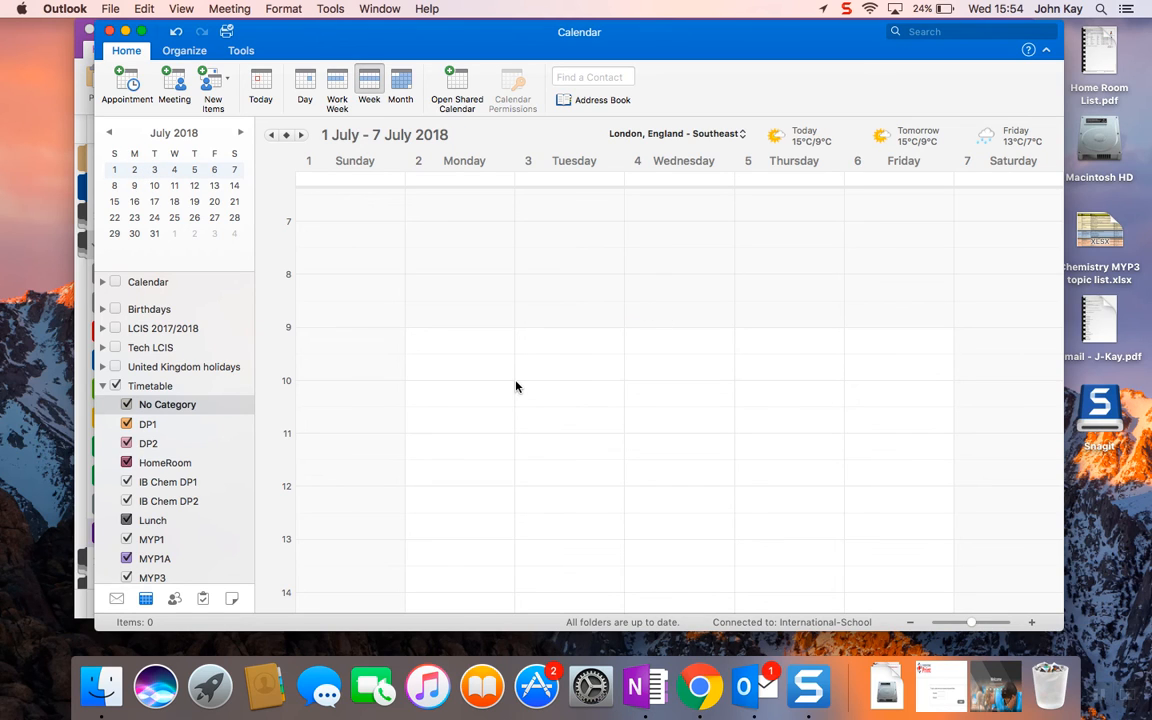
- Go to the week of 24–30 June 2018 and review the category list available for the Monday Dp1 appointment
left_click(110, 133)
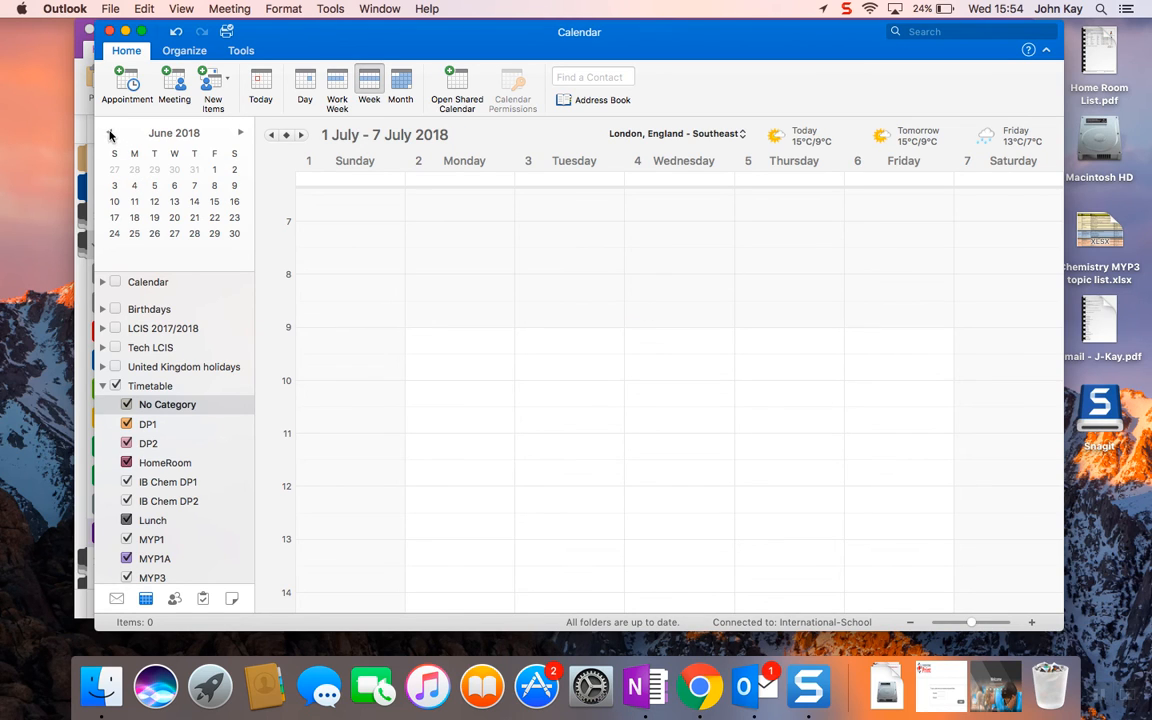
left_click(156, 232)
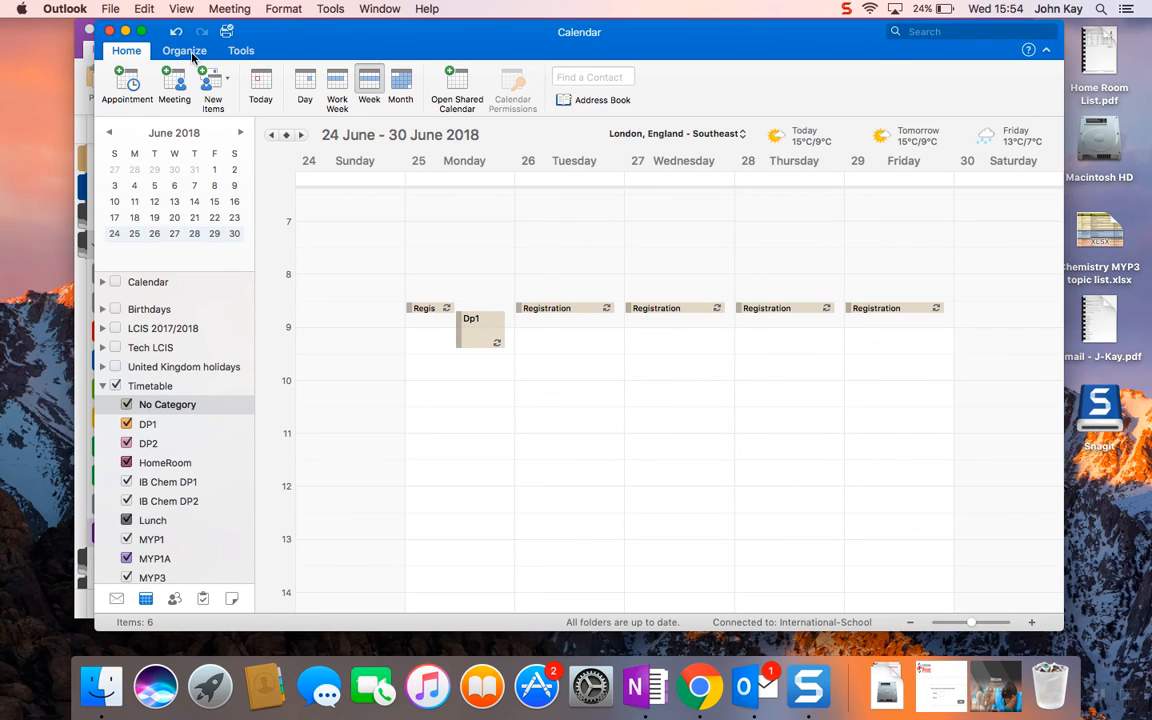
right_click(474, 334)
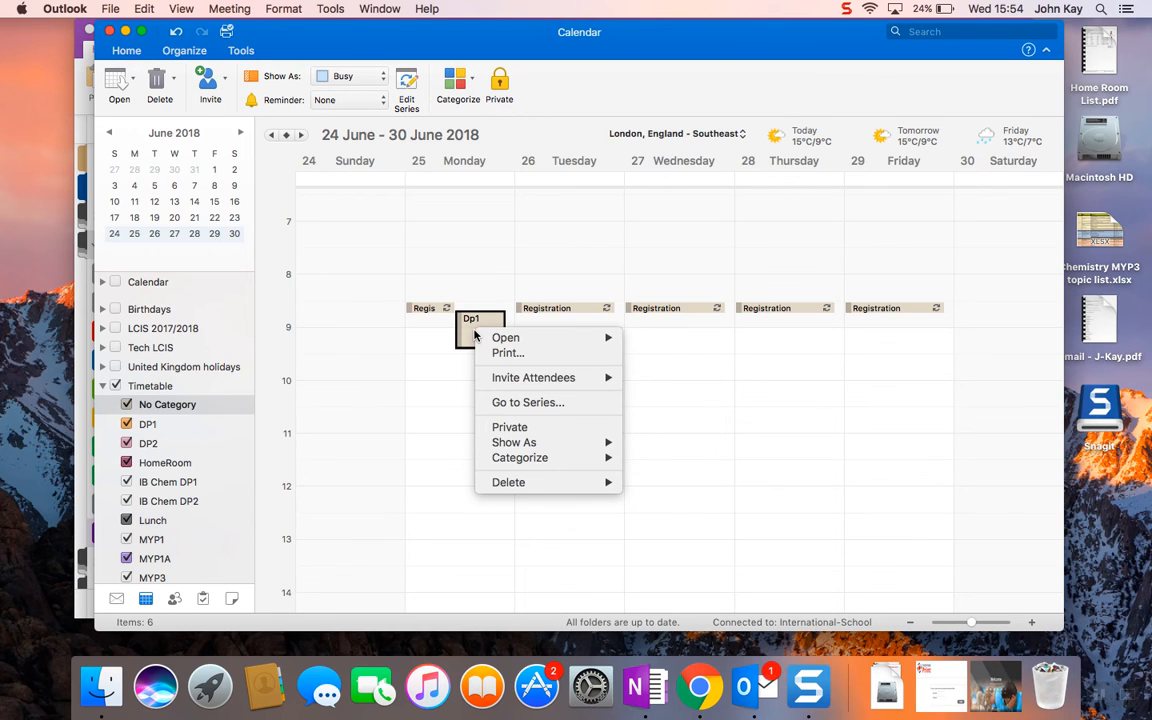
mouse_move(535, 463)
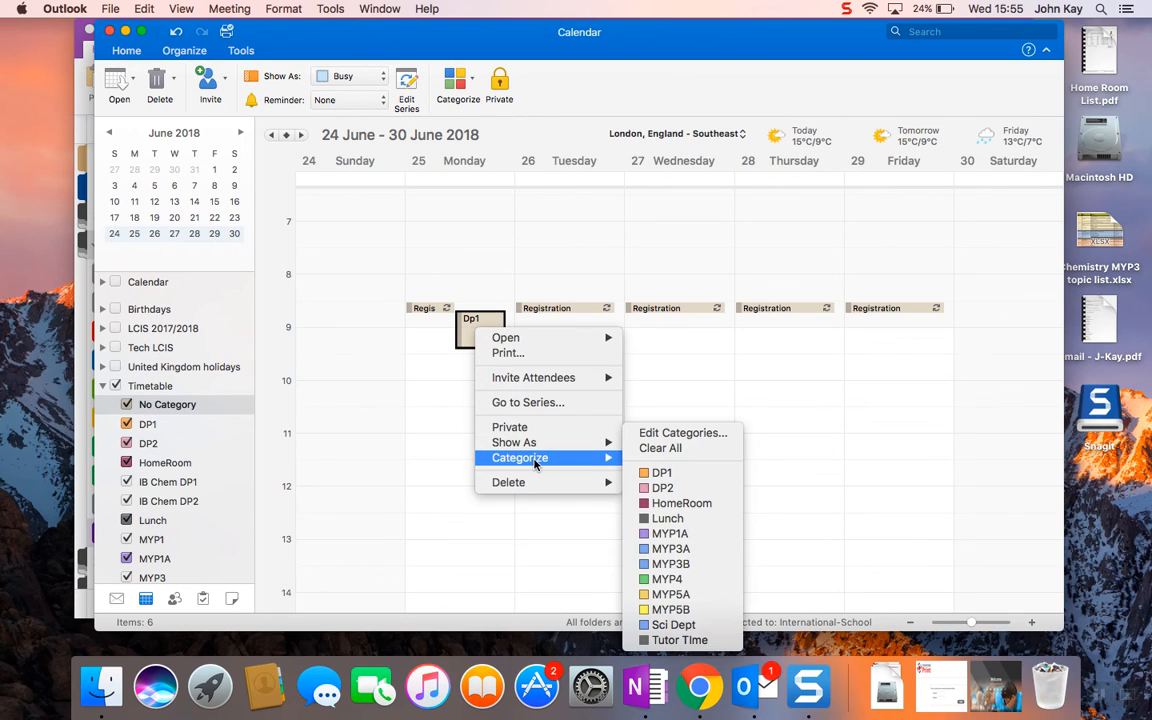
left_click(712, 434)
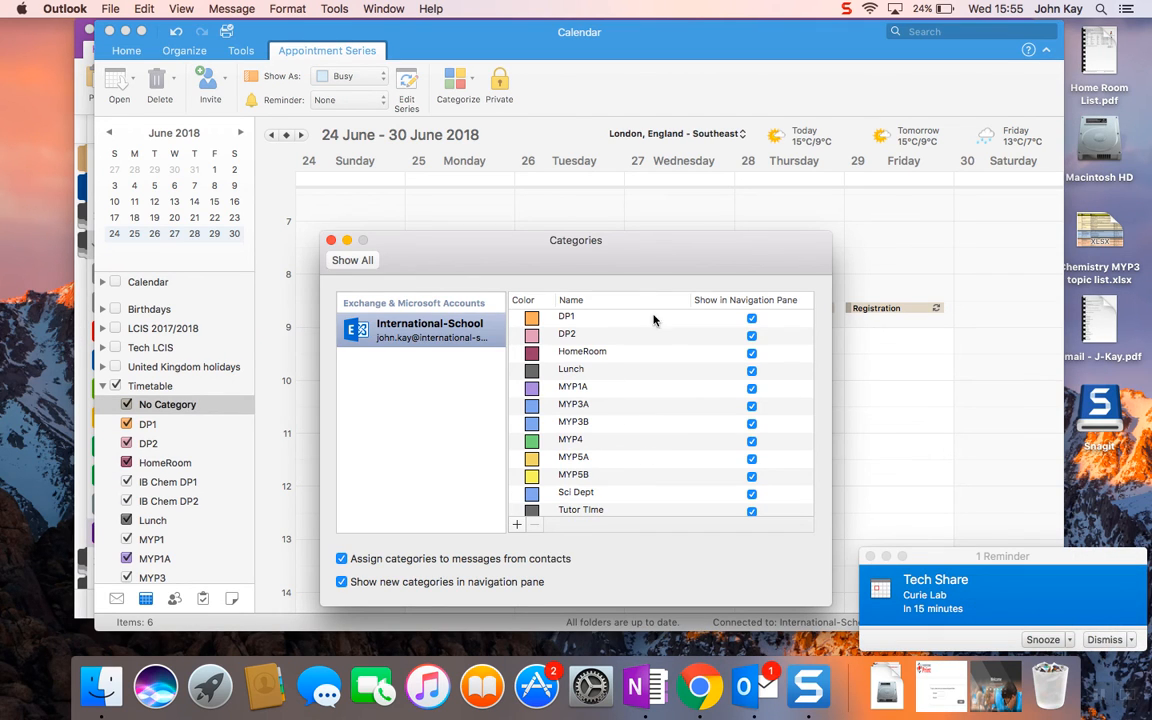
left_click(331, 240)
- Assign the DP1 category to the Monday Dp1 appointment and close the Tech Share reminder
right_click(484, 325)
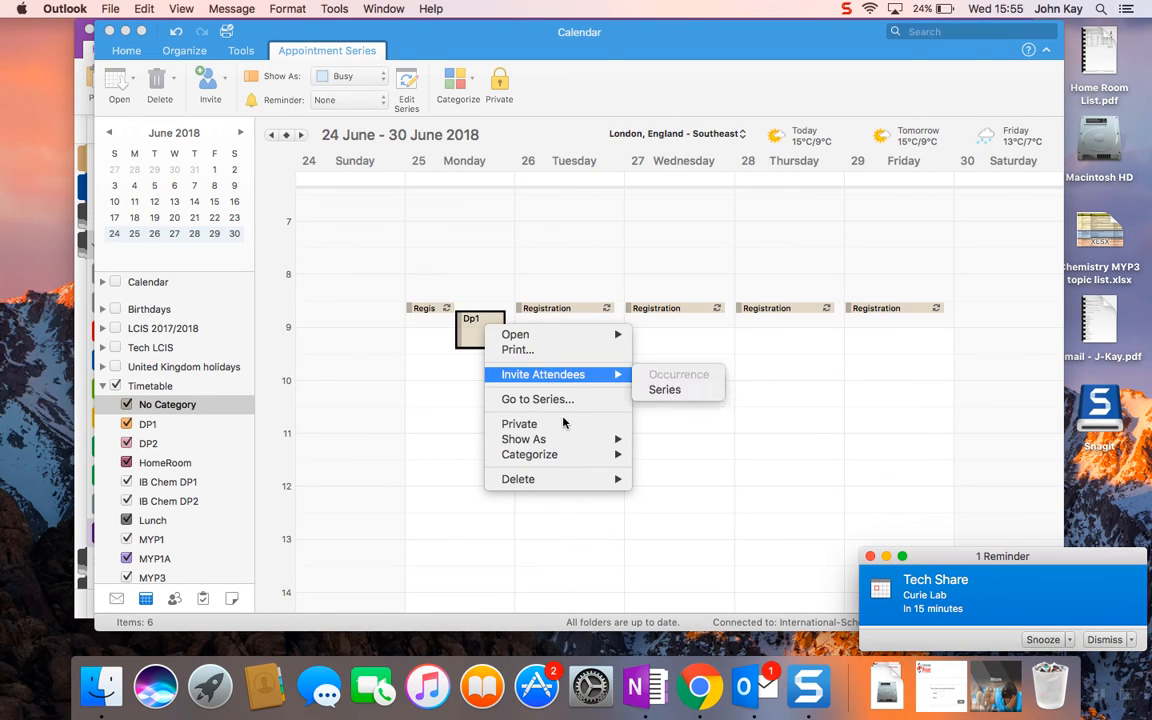
mouse_move(565, 458)
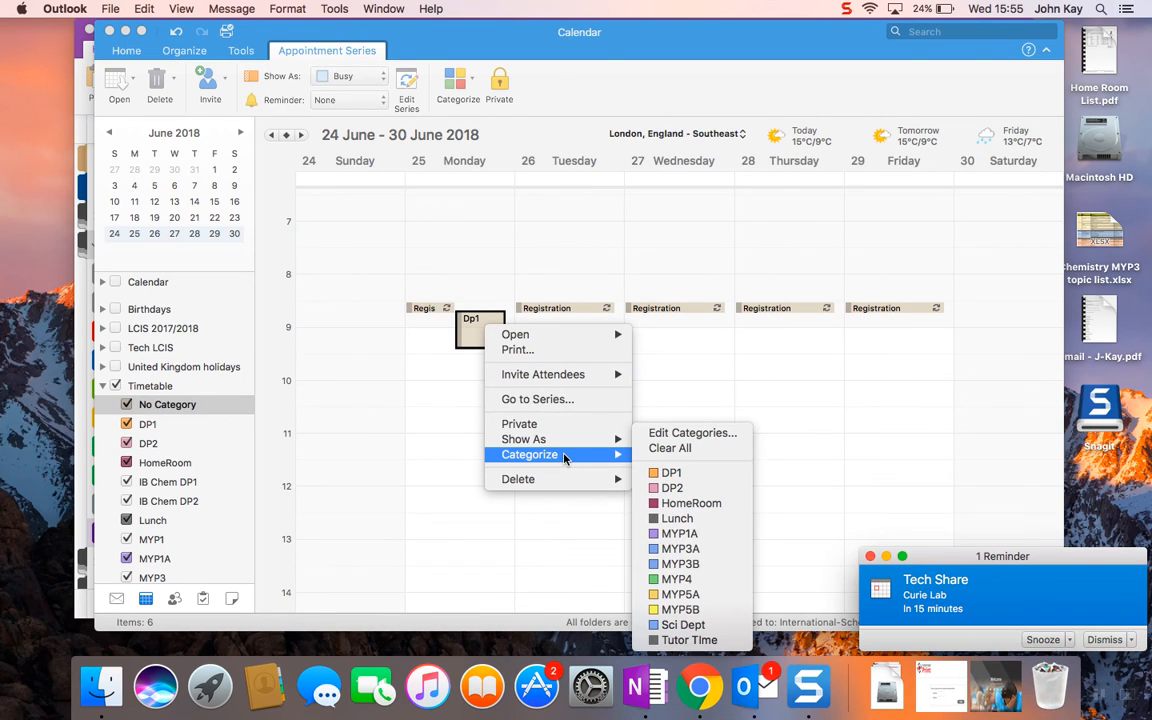
left_click(690, 479)
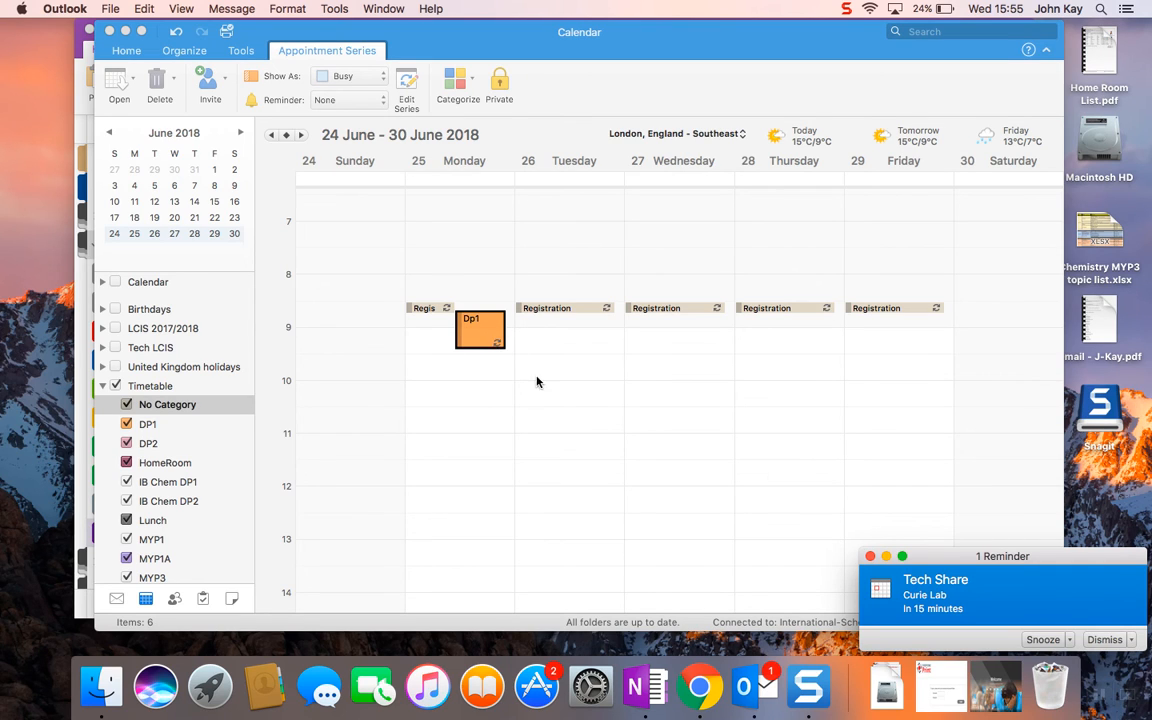
left_click(871, 557)
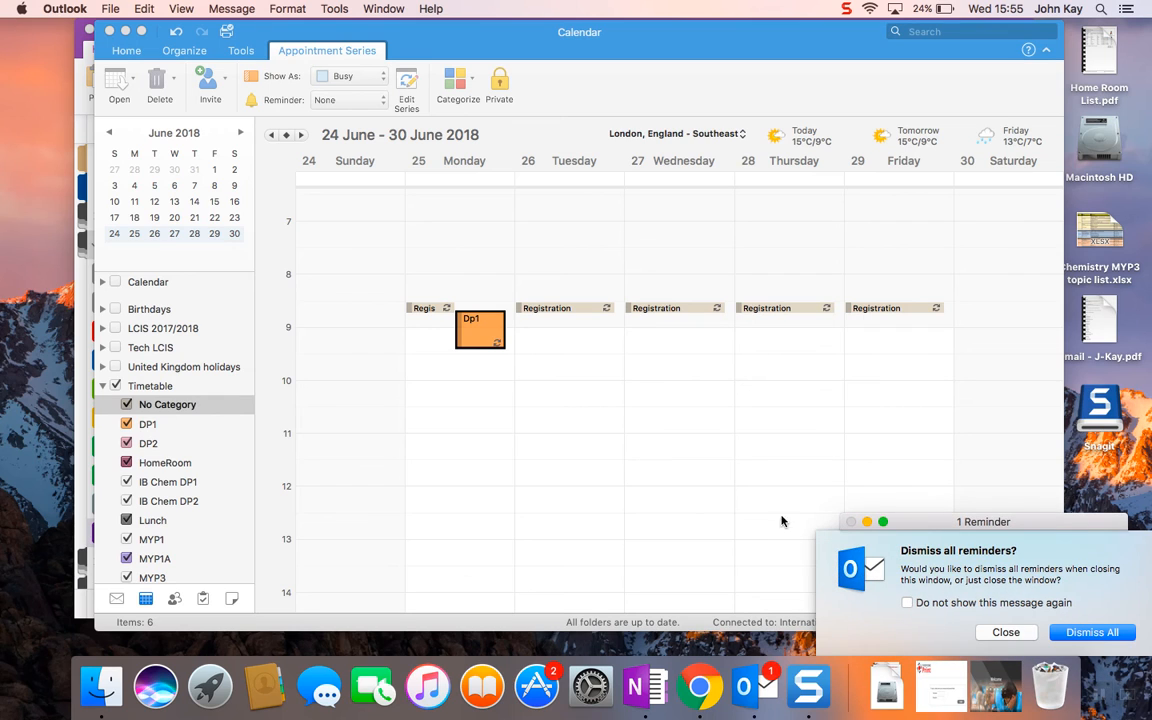
left_click(1092, 604)
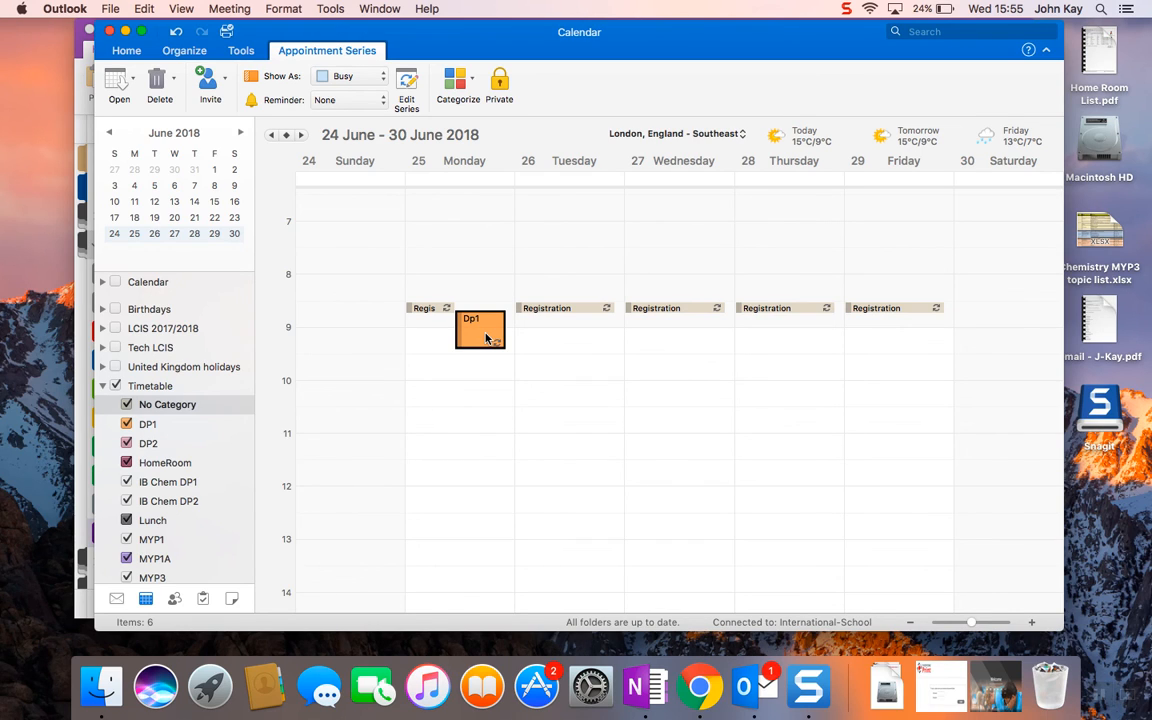
- Show the main Calendar alongside Timetable to compare their entries, hide it again and collapse Timetable's category list
left_click(116, 282)
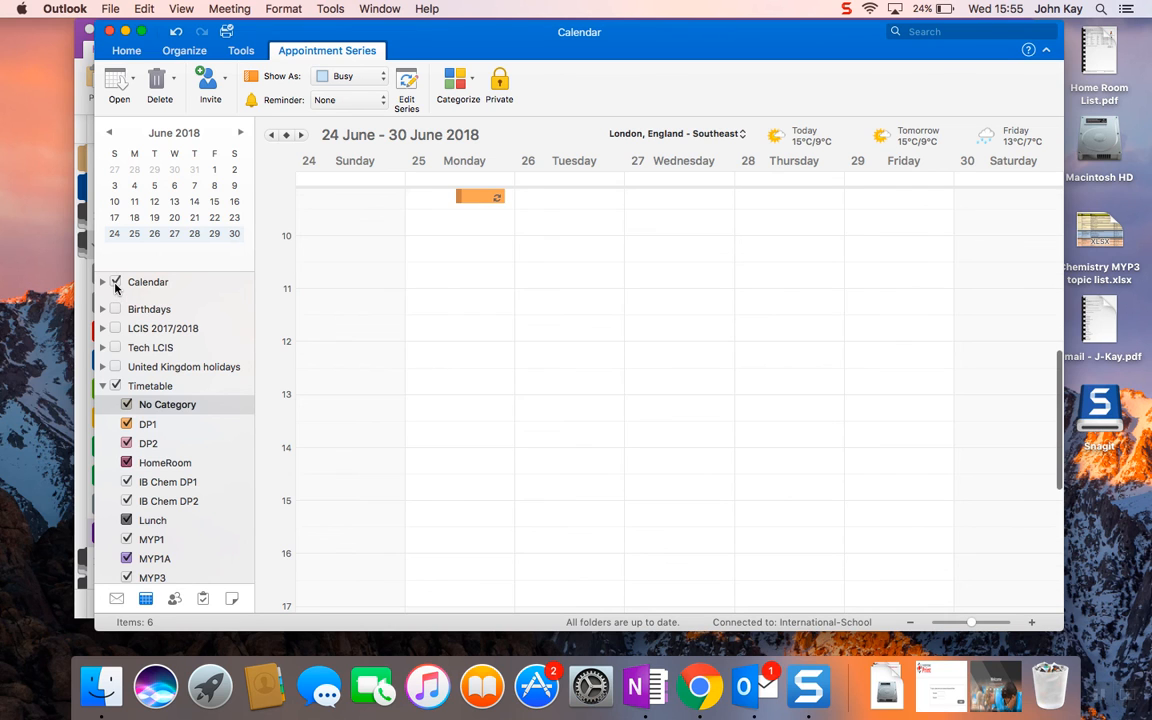
scroll(763, 393, "up", 3)
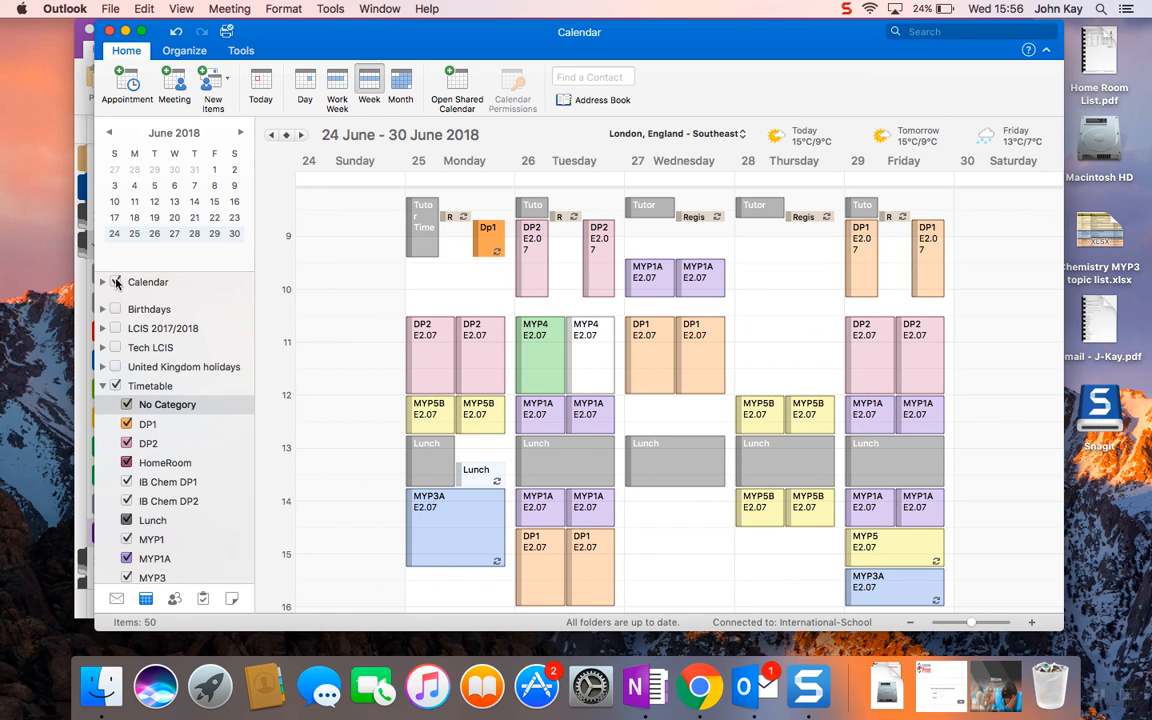
left_click(150, 385)
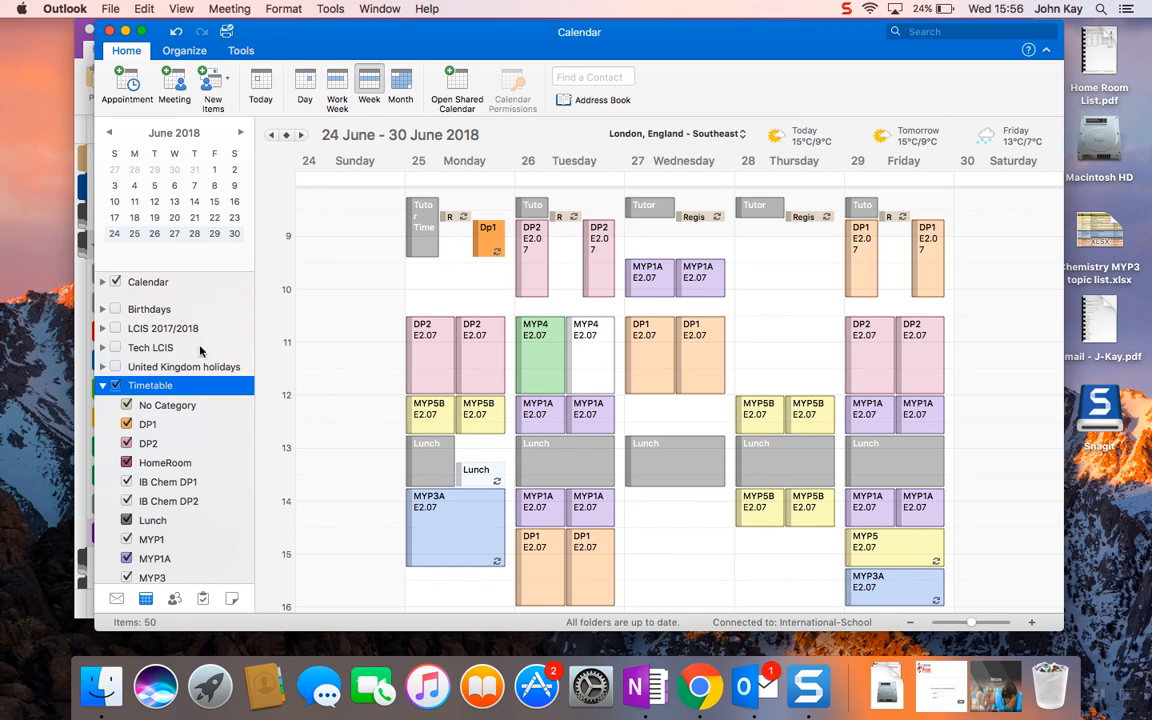
left_click(115, 282)
left_click(104, 387)
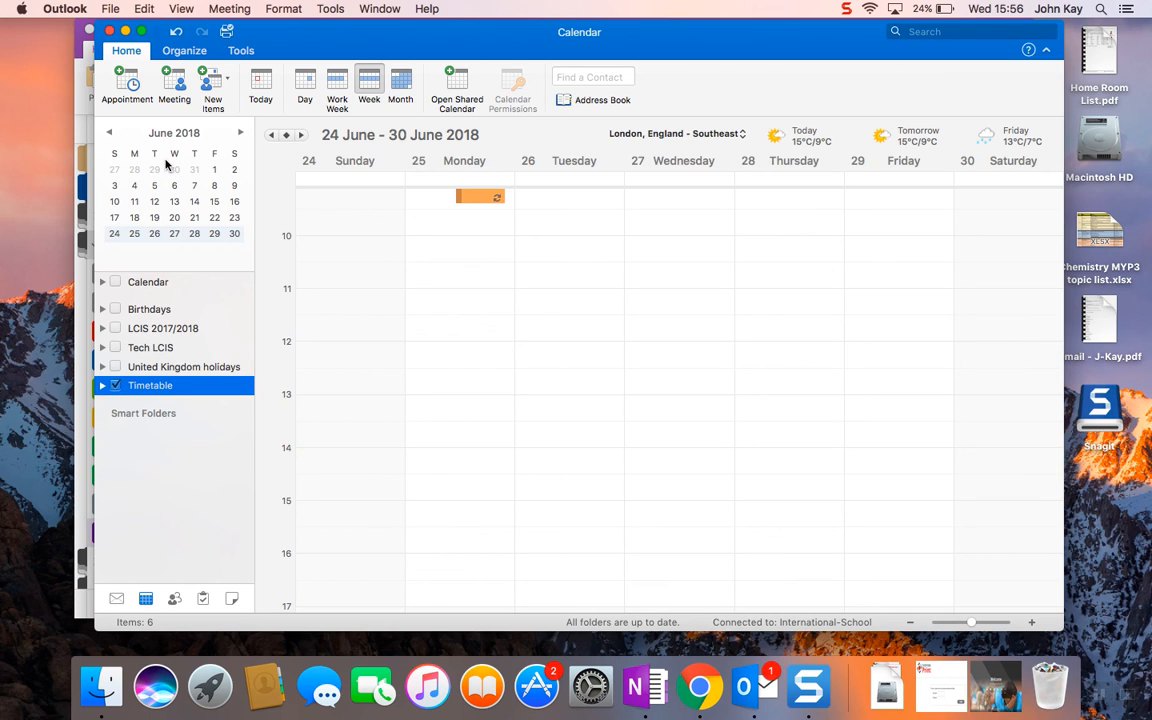
- Examine the Timetable calendar's sharing permissions and leave them without making changes
right_click(158, 385)
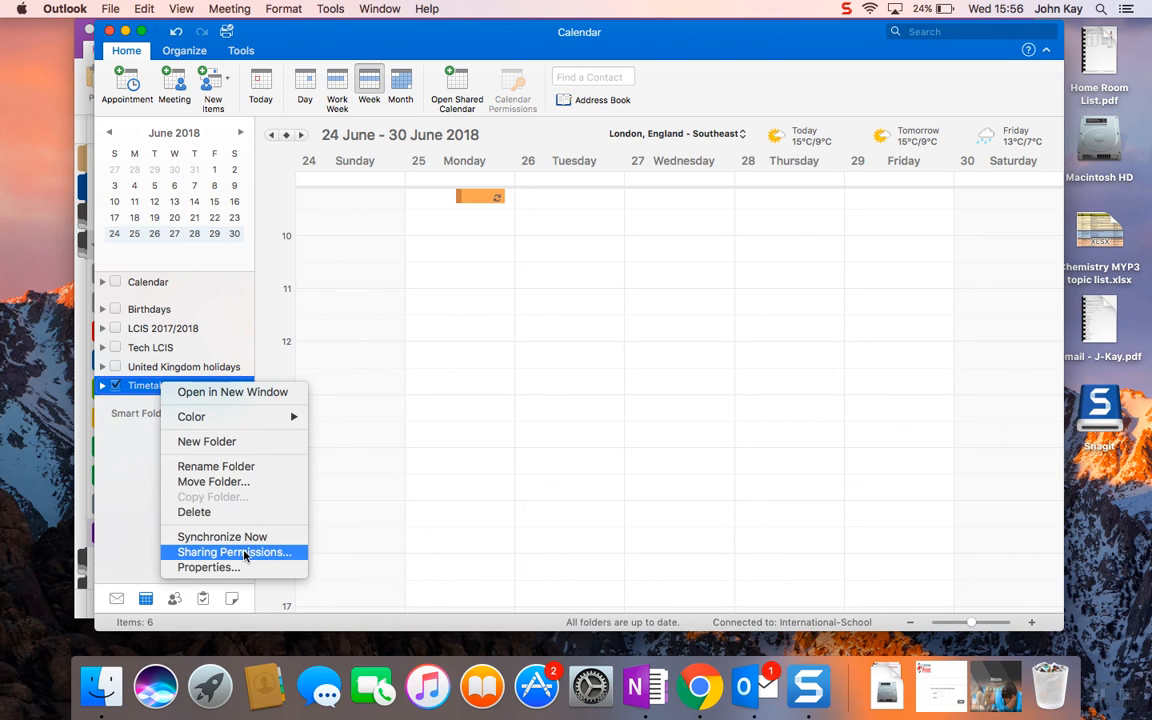
left_click(270, 554)
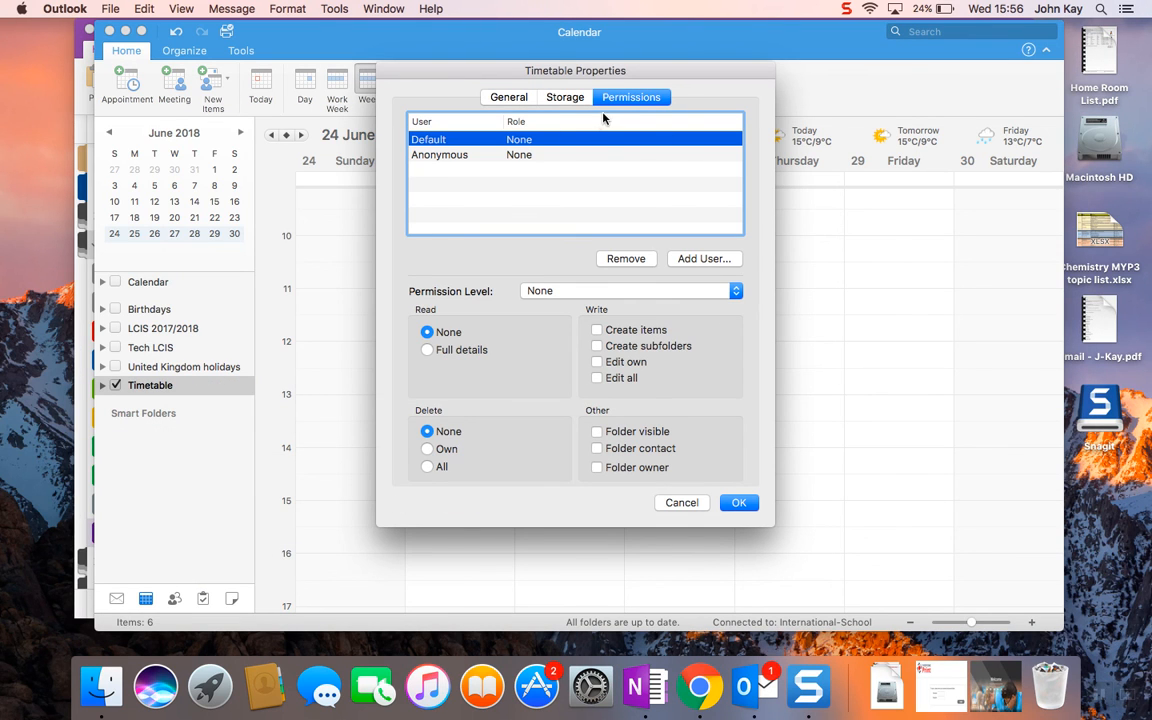
left_click(697, 507)
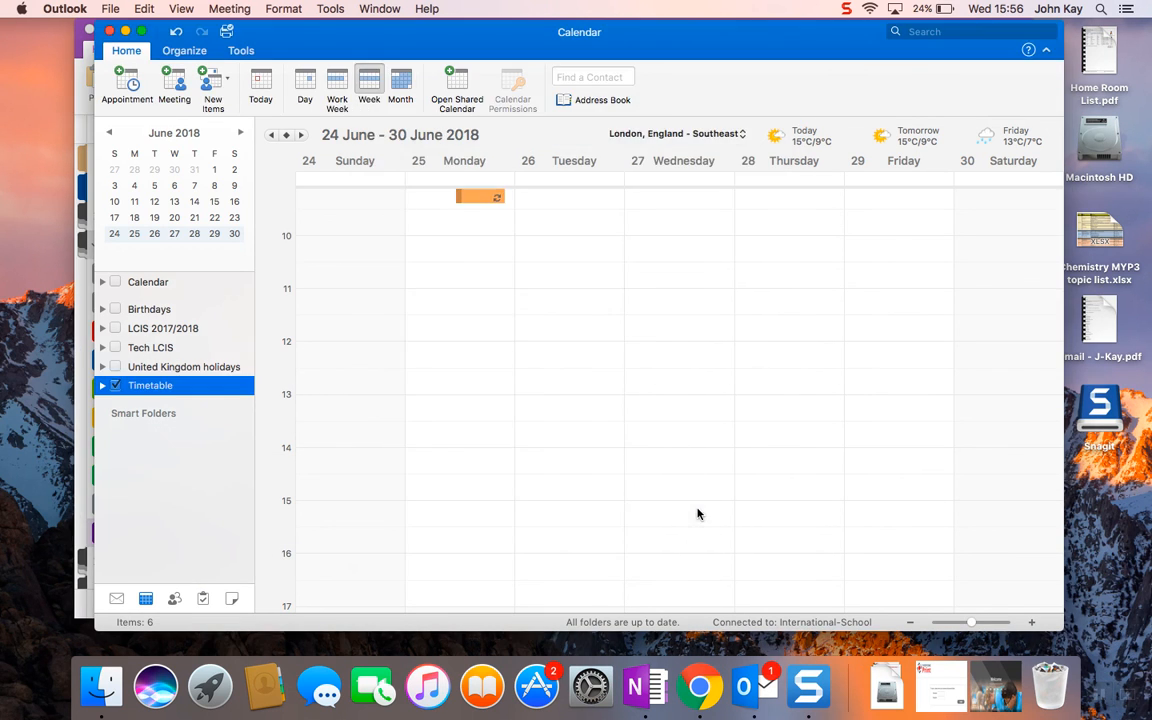